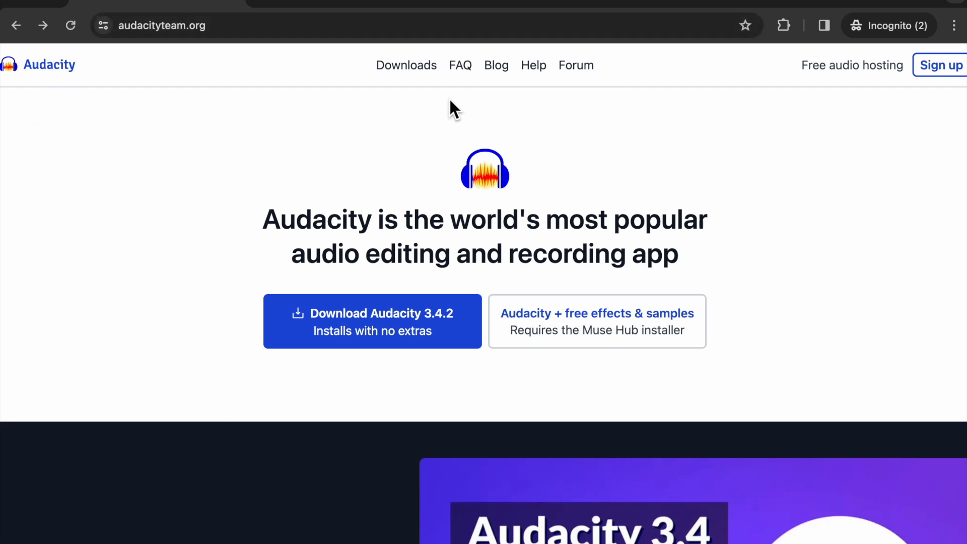
Open the Audacity Downloads page and look over the available Windows, macOS and Linux versions.
{"action": "scroll", "coordinate": [687, 425], "scroll_direction": "down", "scroll_amount": 1}
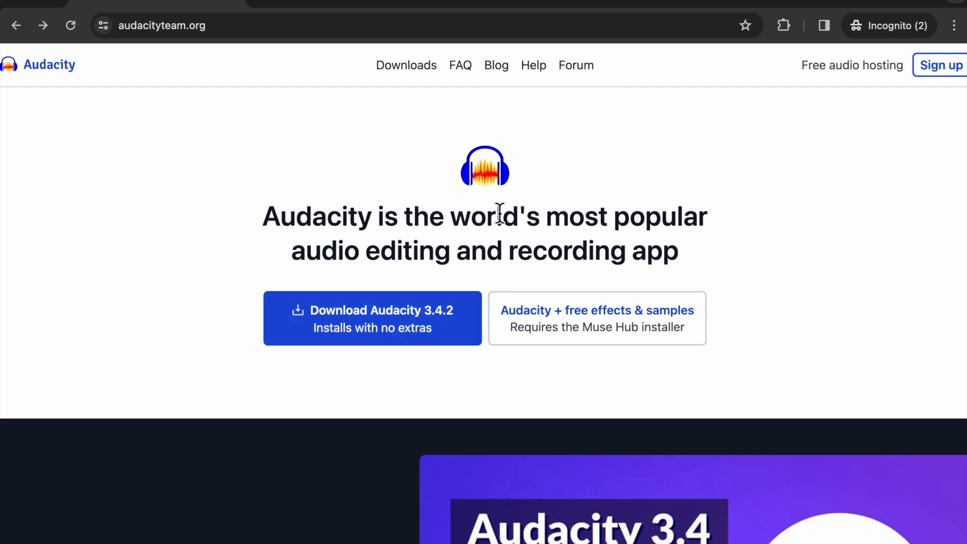
{"action": "left_click", "coordinate": [398, 71]}
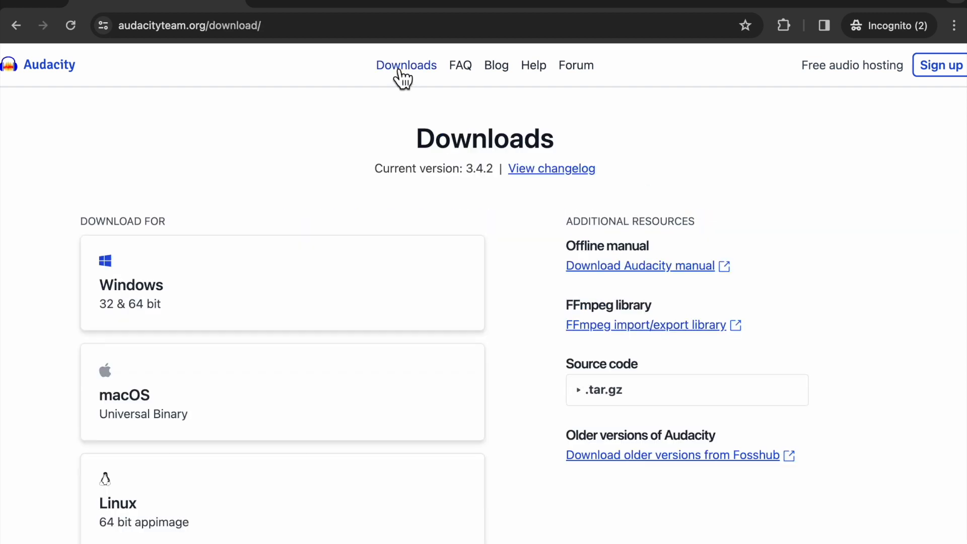
{"action": "scroll", "coordinate": [277, 131], "scroll_direction": "down", "scroll_amount": 2}
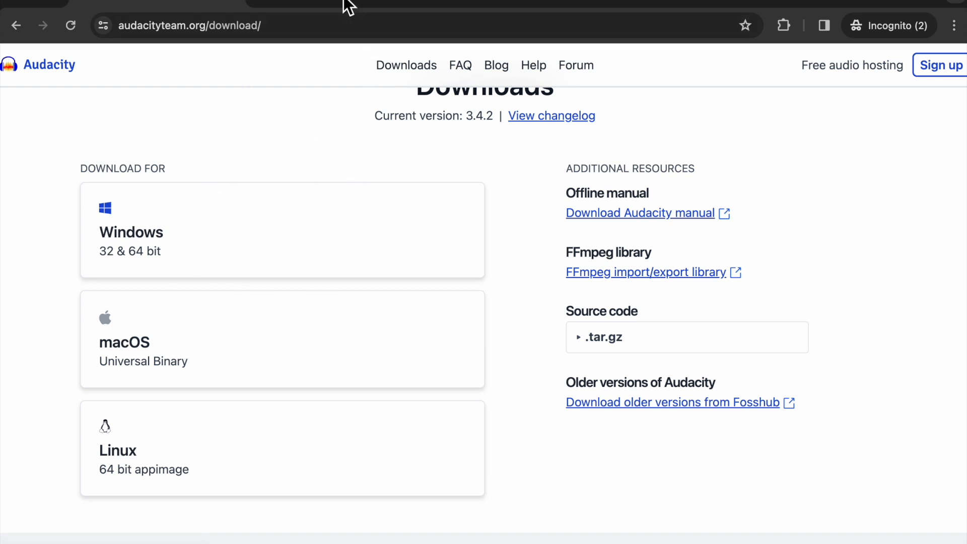
{"action": "left_click_drag", "start_coordinate": [348, 6], "coordinate": [965, 101]}
{"action": "left_click", "coordinate": [379, 110]}
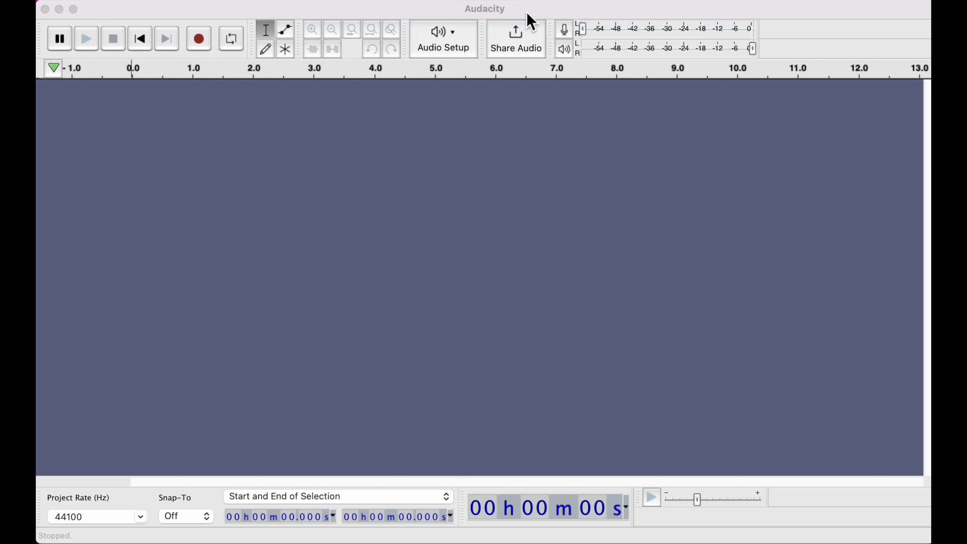
Switch to Audacity and open the desktop audio file Noise Removal Example.mp3 in it.
{"action": "left_click_drag", "start_coordinate": [569, 10], "coordinate": [461, 10]}
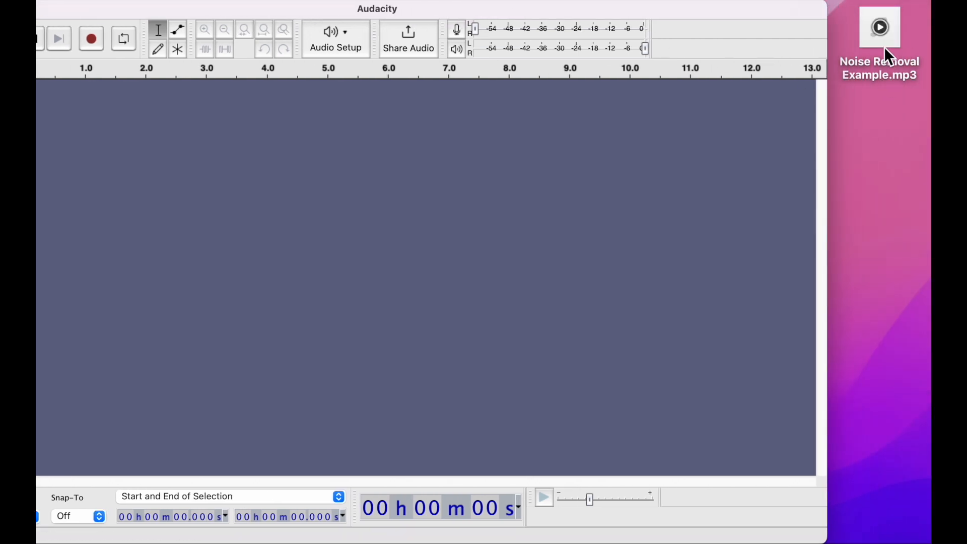
{"action": "left_click", "coordinate": [875, 65]}
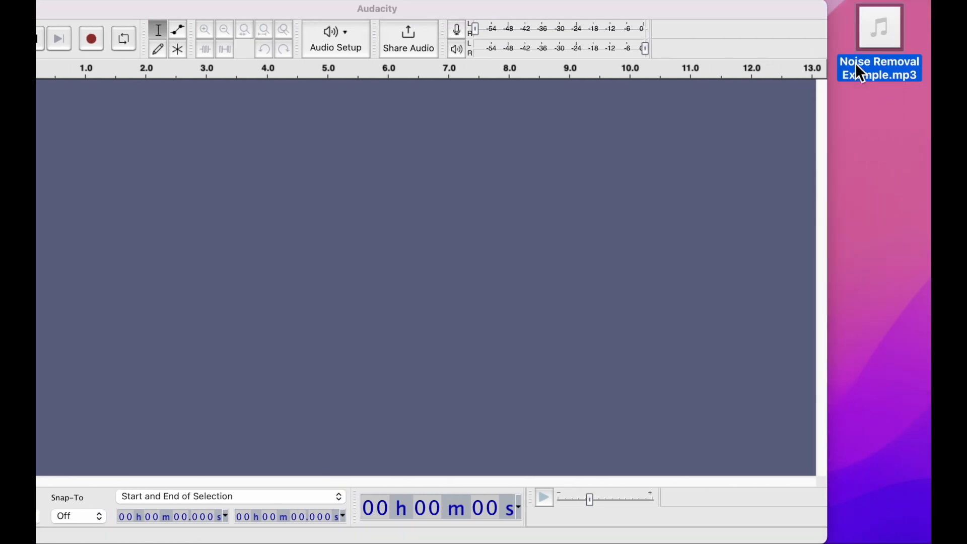
{"action": "double_click", "coordinate": [879, 81]}
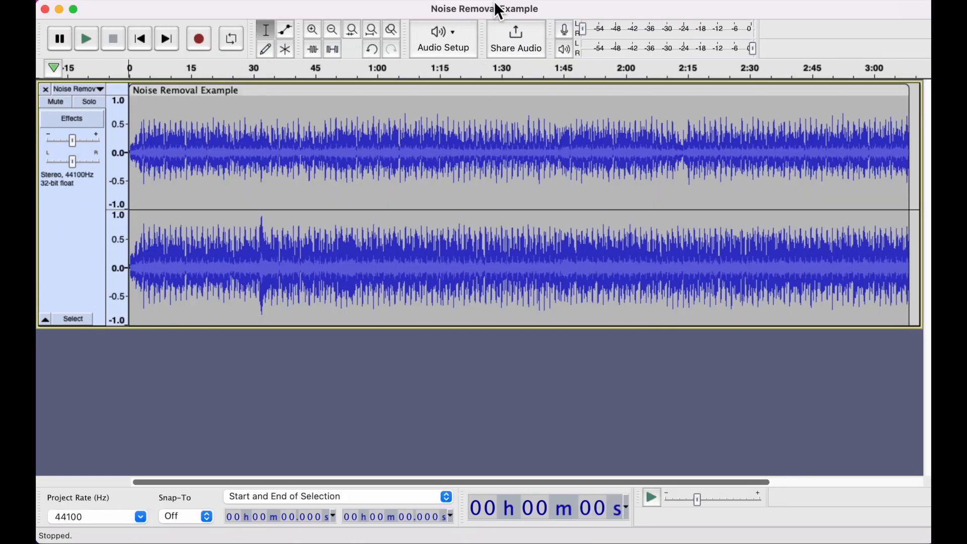
Examine the waveform at the very start of the Noise Removal Example track.
{"action": "scroll", "coordinate": [171, 174], "scroll_direction": "up", "scroll_amount": 3}
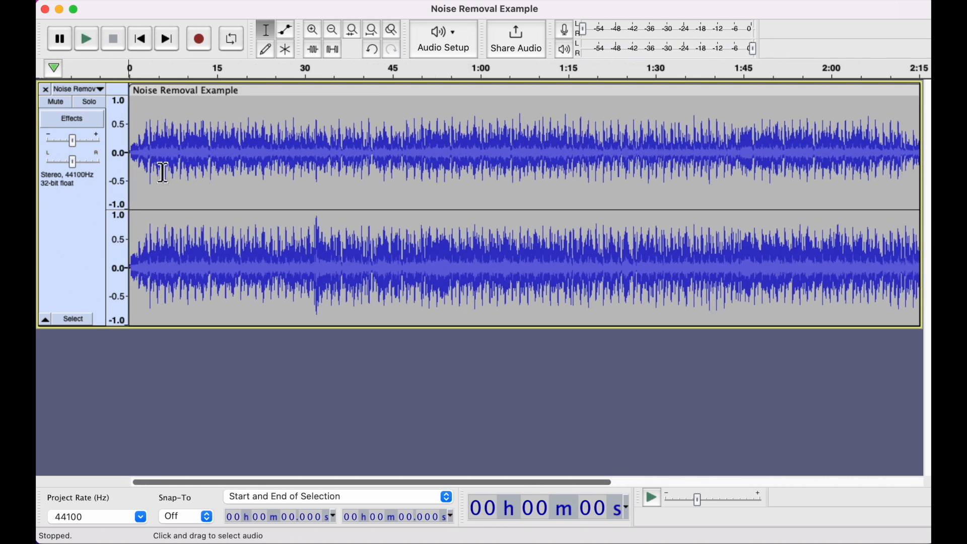
{"action": "scroll", "coordinate": [169, 174], "scroll_direction": "up", "scroll_amount": 5}
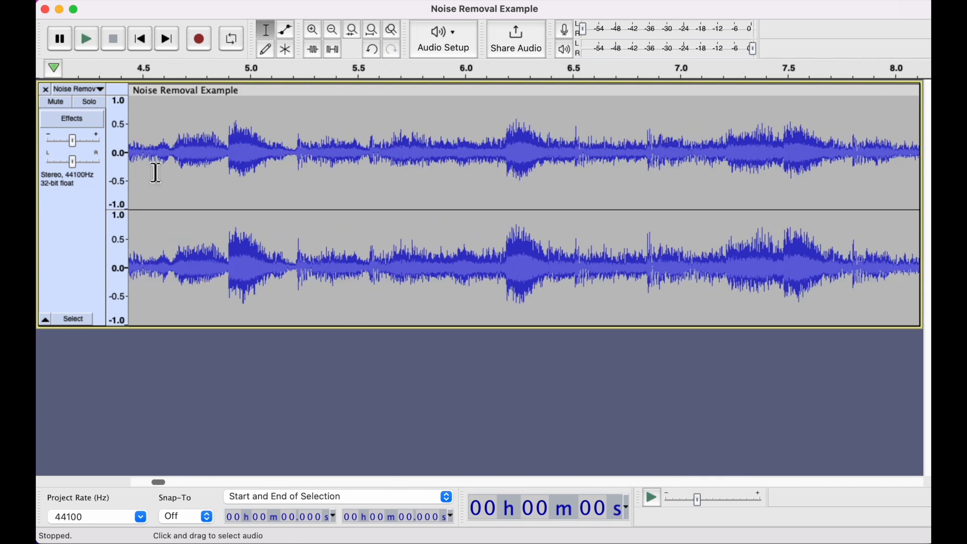
{"action": "scroll", "coordinate": [156, 173], "scroll_direction": "left", "scroll_amount": 10}
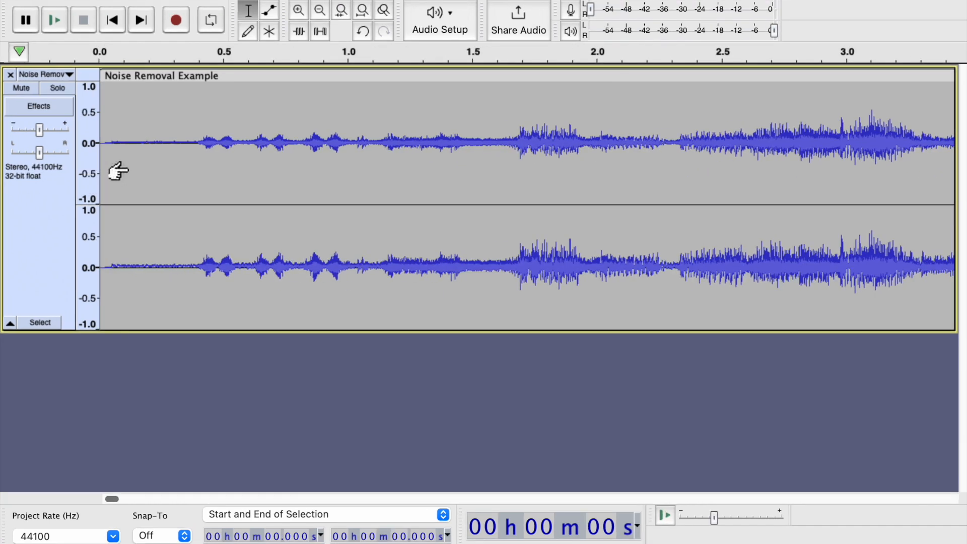
{"action": "scroll", "coordinate": [118, 171], "scroll_direction": "down", "scroll_amount": 3}
{"action": "scroll", "coordinate": [118, 171], "scroll_direction": "up", "scroll_amount": 3}
{"action": "scroll", "coordinate": [118, 172], "scroll_direction": "up", "scroll_amount": 2}
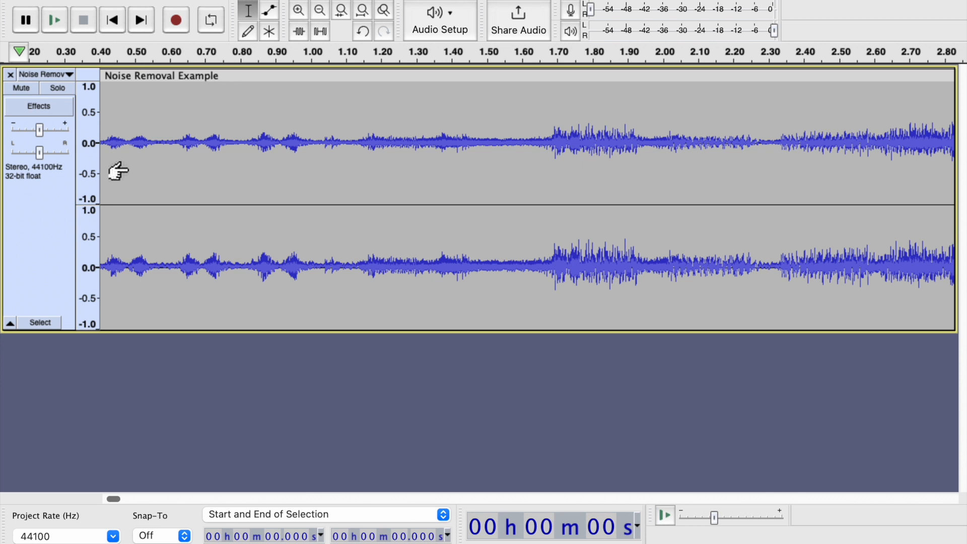
{"action": "scroll", "coordinate": [161, 168], "scroll_direction": "left", "scroll_amount": 4}
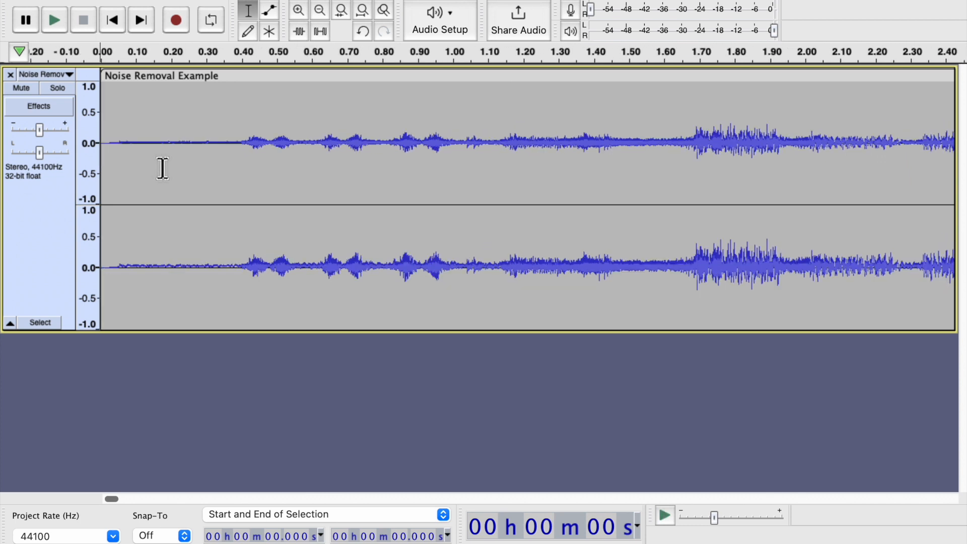
{"action": "scroll", "coordinate": [153, 170], "scroll_direction": "down", "scroll_amount": 2}
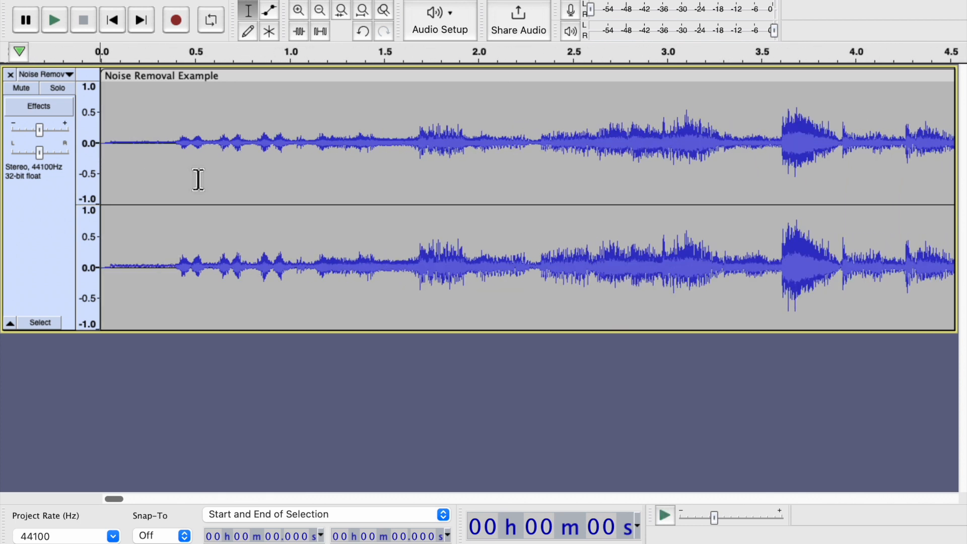
Play the track from about 0.161 s for several seconds, then stop and return to its beginning.
{"action": "left_click", "coordinate": [130, 145]}
{"action": "key", "text": "space"}
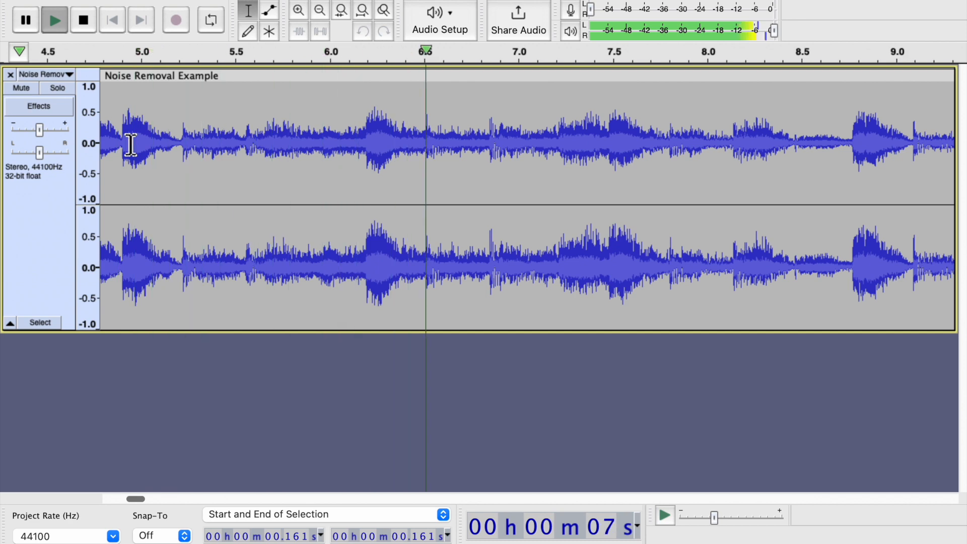
{"action": "key", "text": "space"}
{"action": "scroll", "coordinate": [271, 191], "scroll_direction": "left", "scroll_amount": 2}
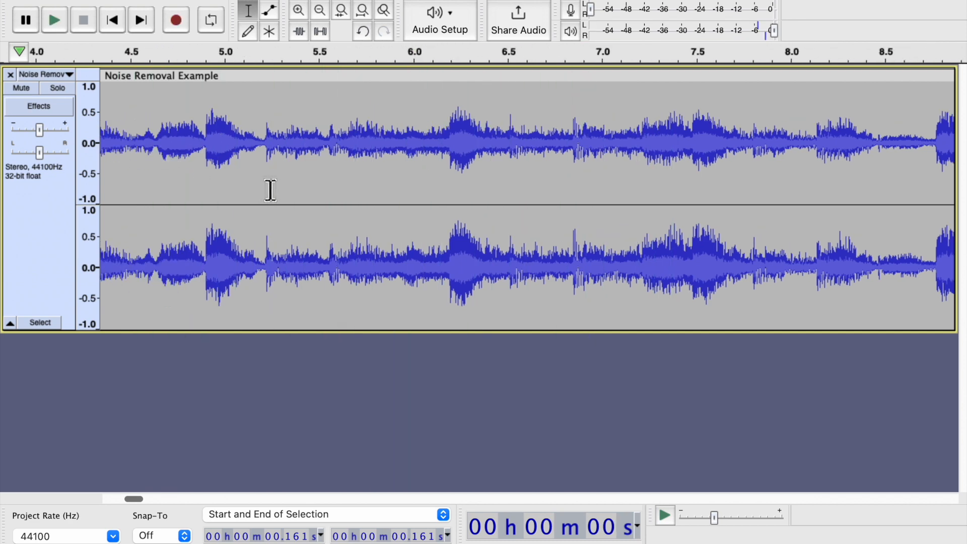
{"action": "scroll", "coordinate": [270, 191], "scroll_direction": "left", "scroll_amount": 10}
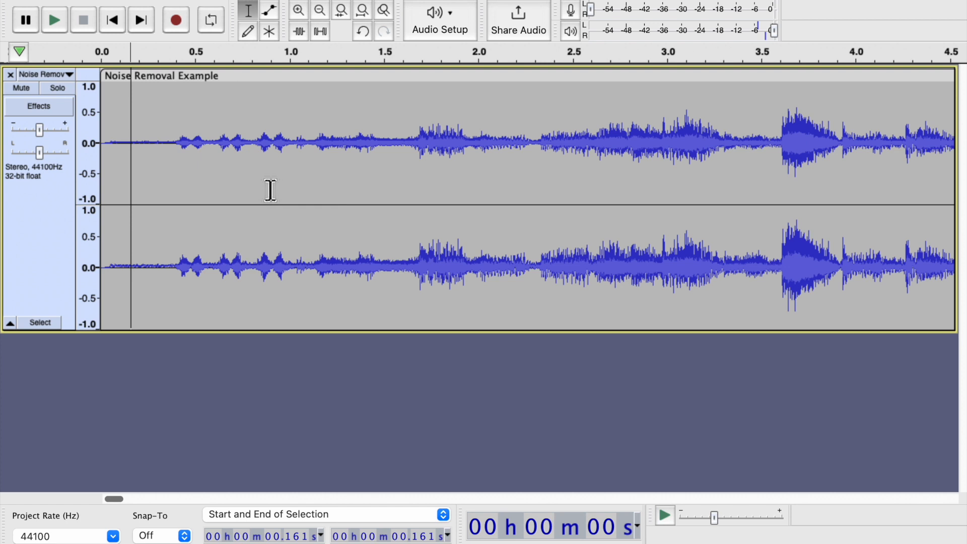
Select the first 1.633 s of the track and play it to listen for background noise.
{"action": "left_click_drag", "start_coordinate": [408, 146], "coordinate": [94, 137]}
{"action": "key", "text": "space"}
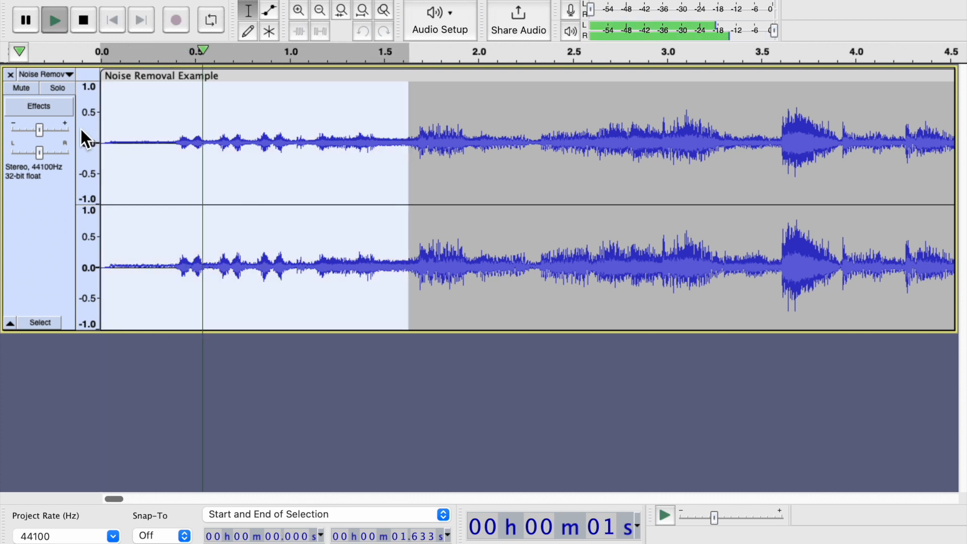
{"action": "key", "text": "space"}
Select the opening 0.394 s of the track, raise the track gain and play the quiet passage.
{"action": "left_click_drag", "start_coordinate": [175, 147], "coordinate": [87, 151]}
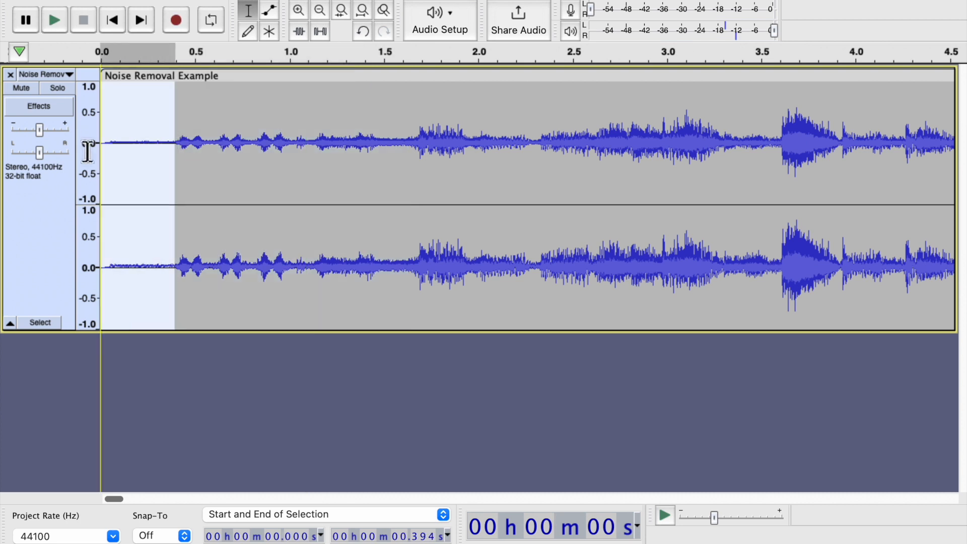
{"action": "key", "text": "space"}
{"action": "left_click", "coordinate": [52, 130]}
{"action": "mouse_move", "coordinate": [53, 129]}
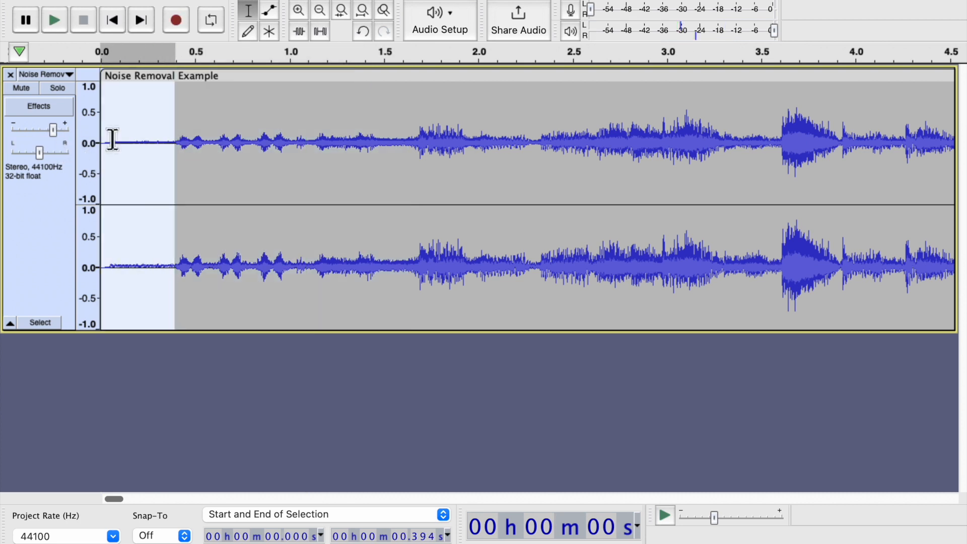
{"action": "key", "text": "space"}
{"action": "key", "text": "space"}
Select the noise-only section from 0.056 s to 0.390 s and capture it as the Noise Reduction profile.
{"action": "left_click_drag", "start_coordinate": [174, 140], "coordinate": [113, 143]}
{"action": "key", "text": "space"}
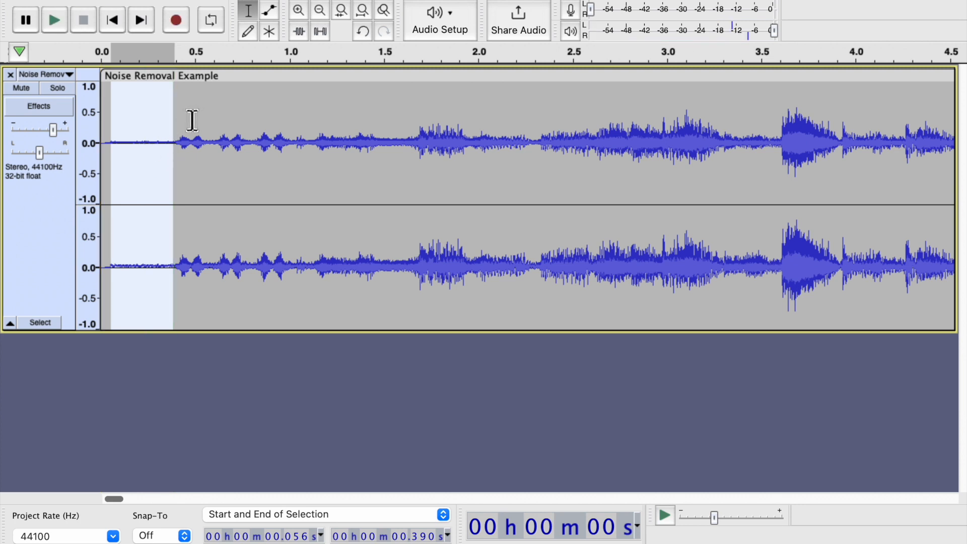
{"action": "left_click", "coordinate": [419, 1]}
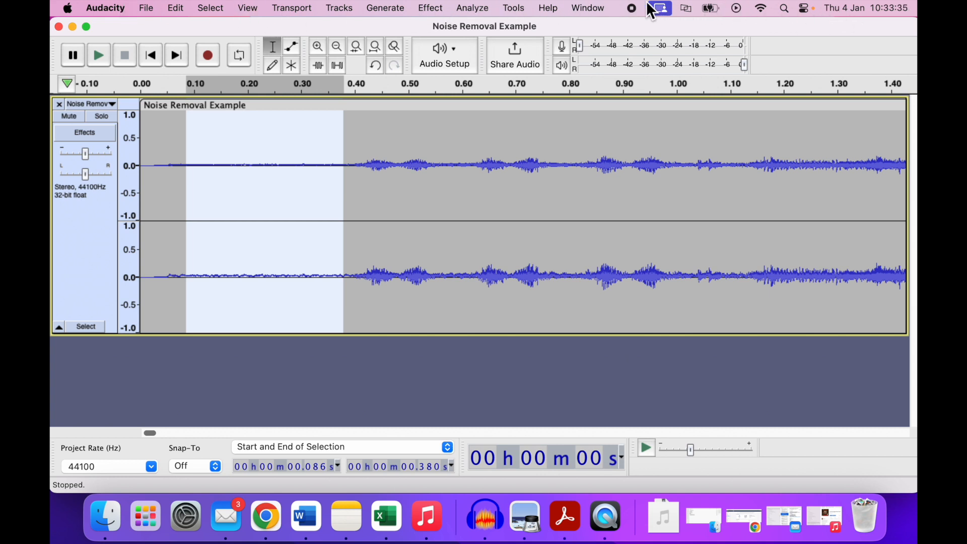
{"action": "left_click", "coordinate": [430, 9]}
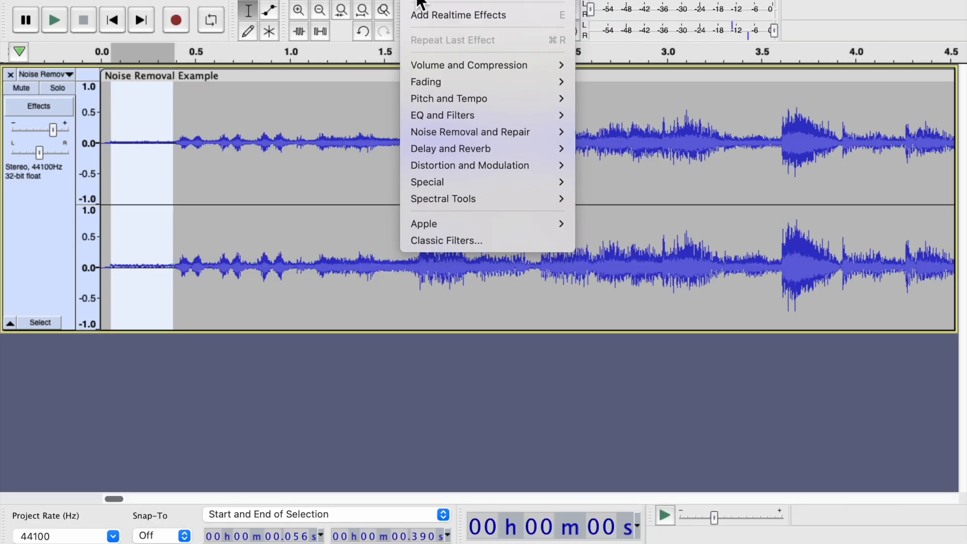
{"action": "mouse_move", "coordinate": [452, 132]}
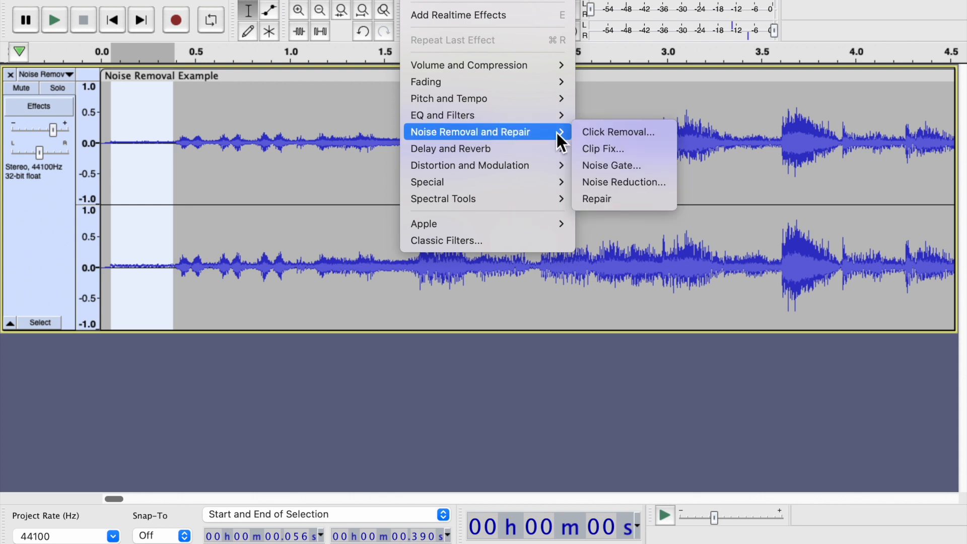
{"action": "left_click", "coordinate": [638, 184]}
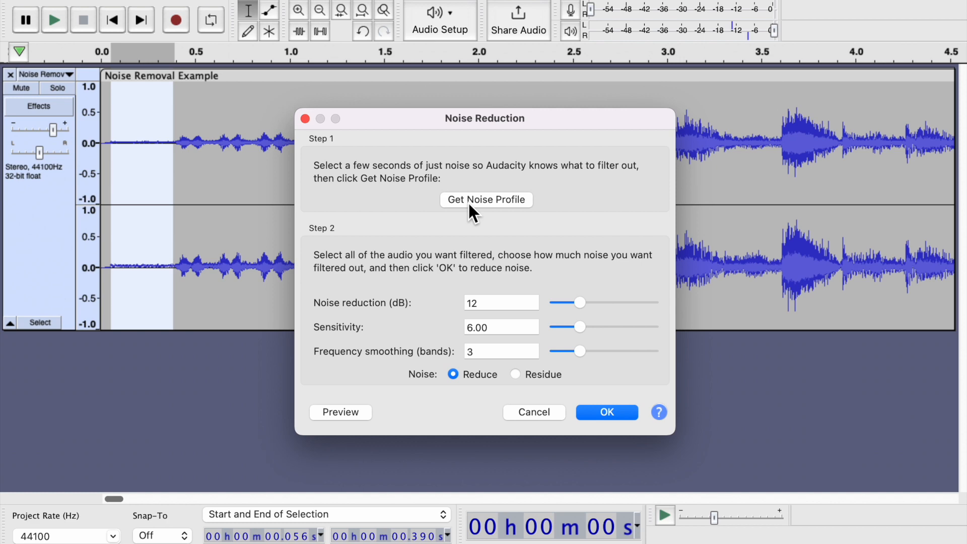
{"action": "left_click", "coordinate": [492, 201]}
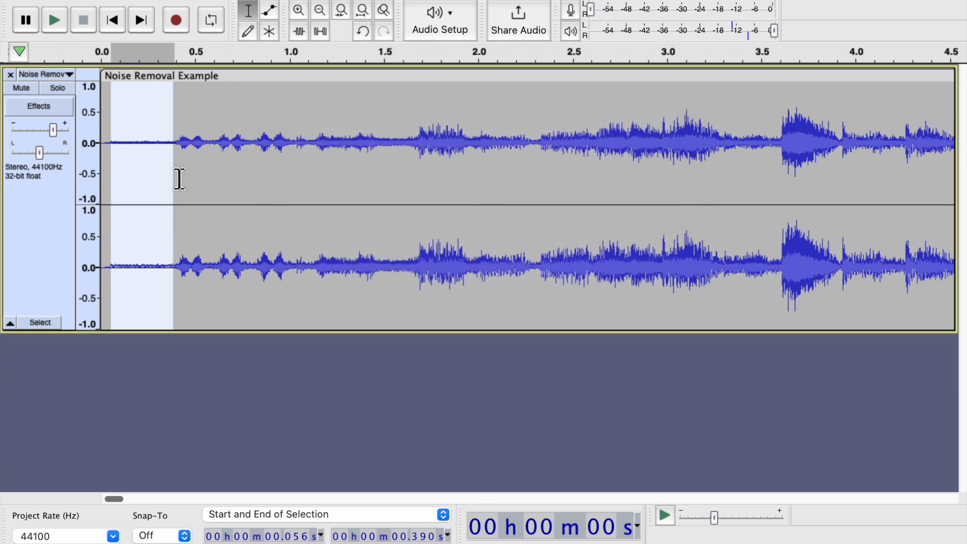
Apply Noise Reduction to the entire track with 12 dB reduction, sensitivity 6.00 and 3 frequency smoothing bands.
{"action": "key", "text": "super+a"}
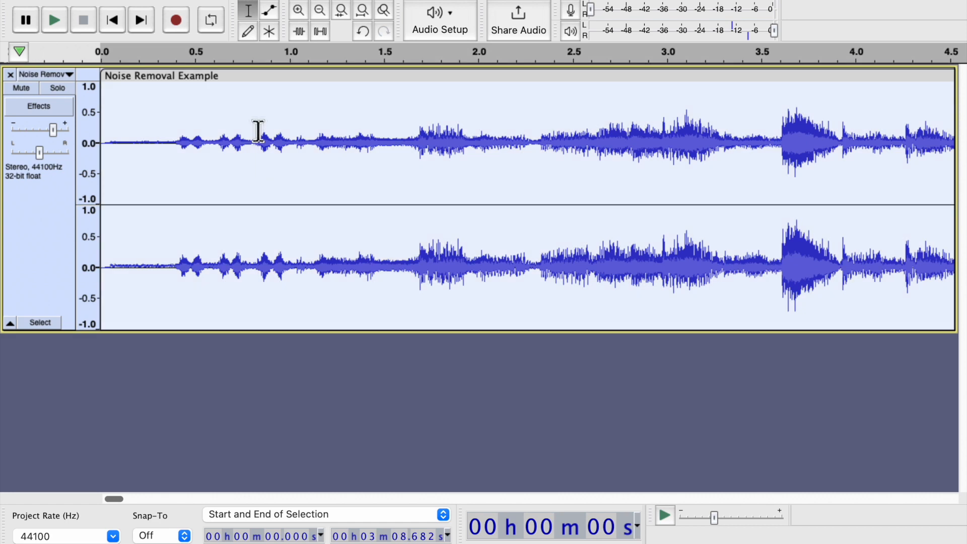
{"action": "left_click", "coordinate": [262, 147]}
{"action": "key", "text": "super+a"}
{"action": "scroll", "coordinate": [452, 454], "scroll_direction": "down", "scroll_amount": 8}
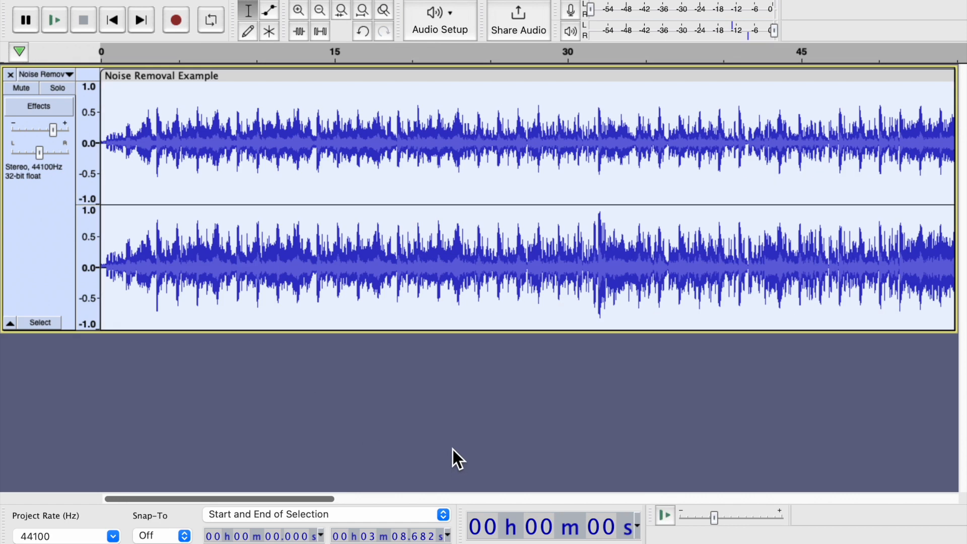
{"action": "scroll", "coordinate": [189, 180], "scroll_direction": "up", "scroll_amount": 5}
{"action": "scroll", "coordinate": [242, 209], "scroll_direction": "left", "scroll_amount": 10}
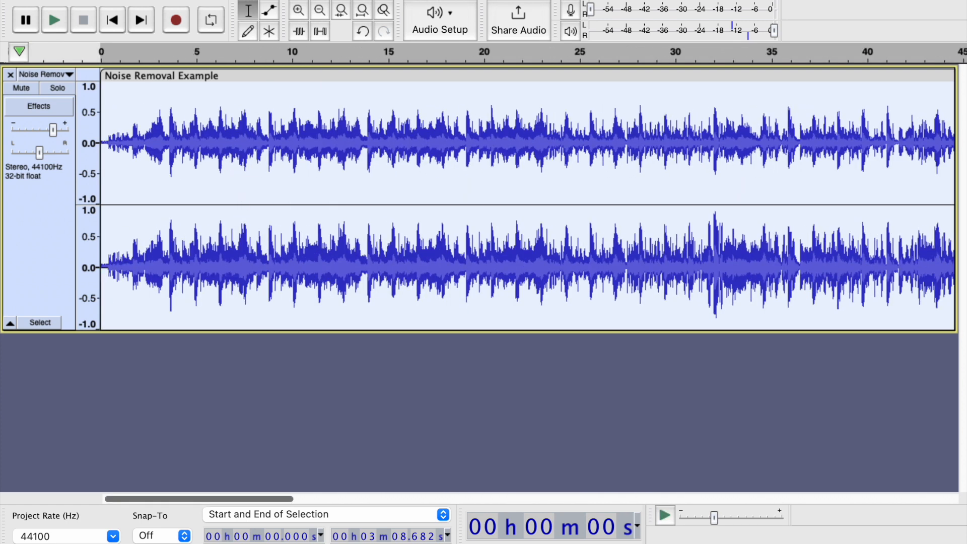
{"action": "left_click", "coordinate": [419, 1]}
{"action": "mouse_move", "coordinate": [447, 138]}
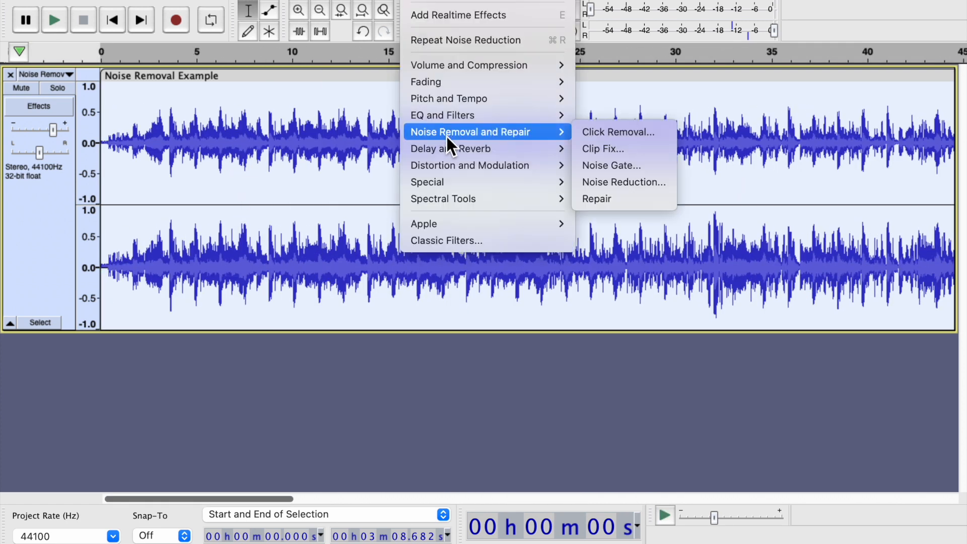
{"action": "left_click", "coordinate": [638, 181]}
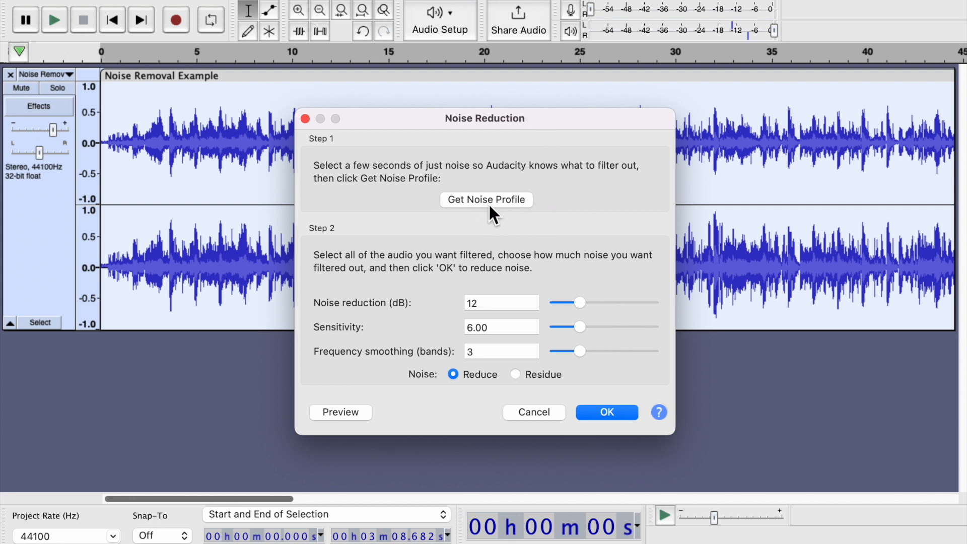
{"action": "left_click", "coordinate": [607, 412]}
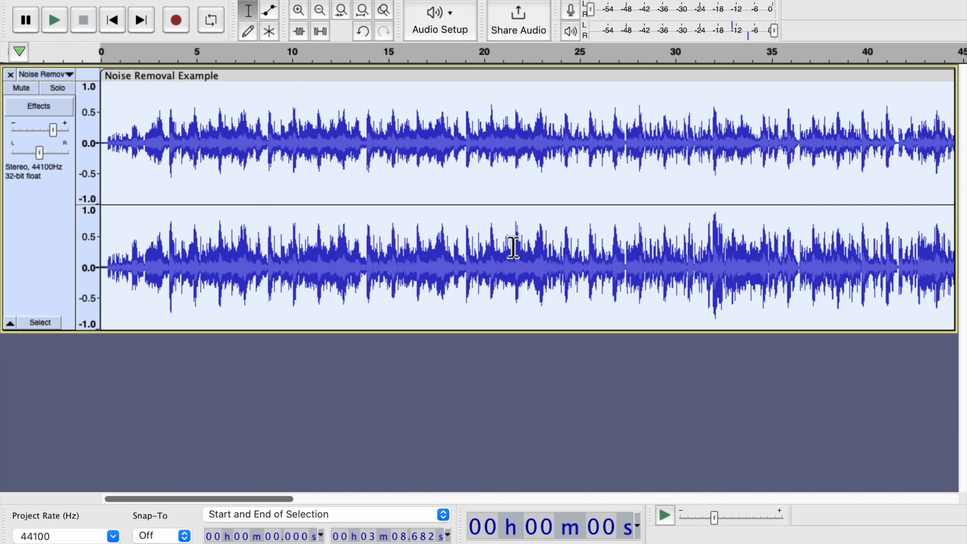
Select the opening 0.371 s of the filtered track and play it to check the remaining noise.
{"action": "scroll", "coordinate": [17, 110], "scroll_direction": "up", "scroll_amount": 2}
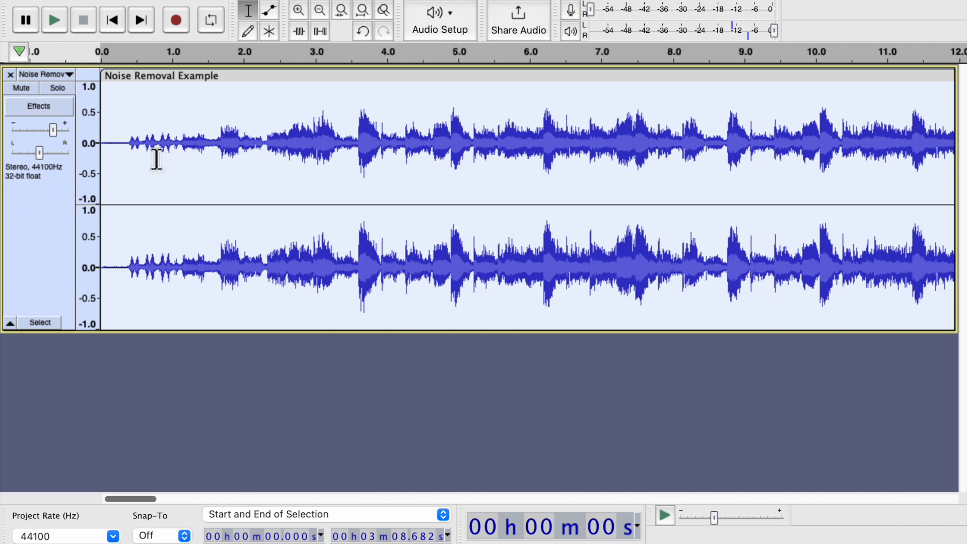
{"action": "left_click_drag", "start_coordinate": [126, 135], "coordinate": [35, 138]}
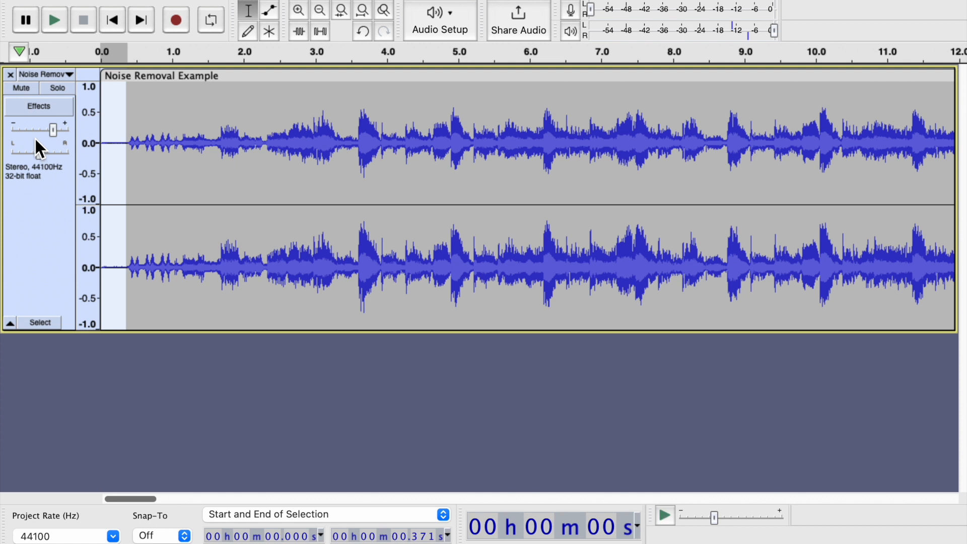
{"action": "key", "text": "space"}
{"action": "scroll", "coordinate": [36, 137], "scroll_direction": "up", "scroll_amount": 2}
{"action": "key", "text": "space"}
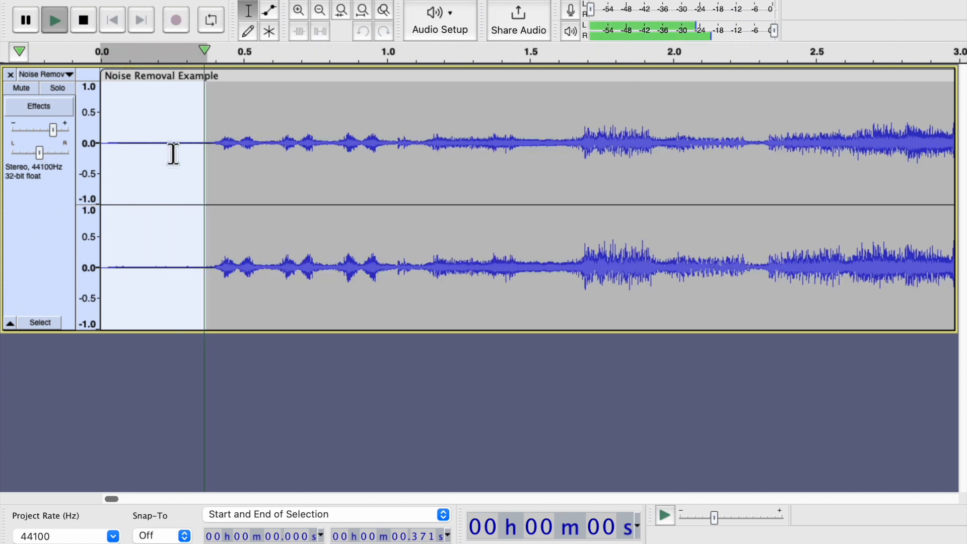
Return the track gain to its middle setting and replay the selected opening passage.
{"action": "mouse_move", "coordinate": [53, 130]}
{"action": "left_click_drag", "start_coordinate": [23, 158], "coordinate": [30, 158]}
{"action": "key", "text": "space"}
{"action": "key", "text": "space"}
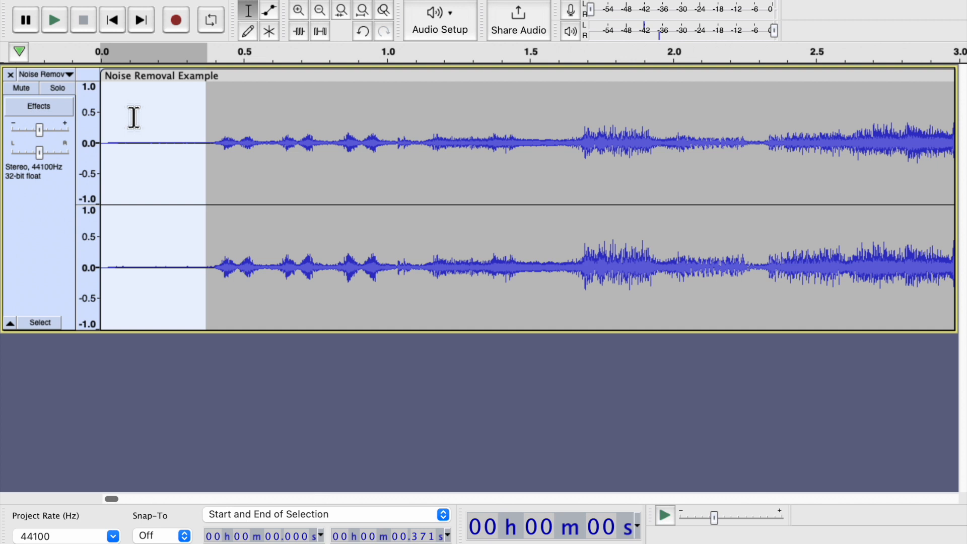
Play the filtered track from about 0.103 s for a few seconds to check the sound, and stop playback.
{"action": "left_click", "coordinate": [130, 128]}
{"action": "key", "text": "space"}
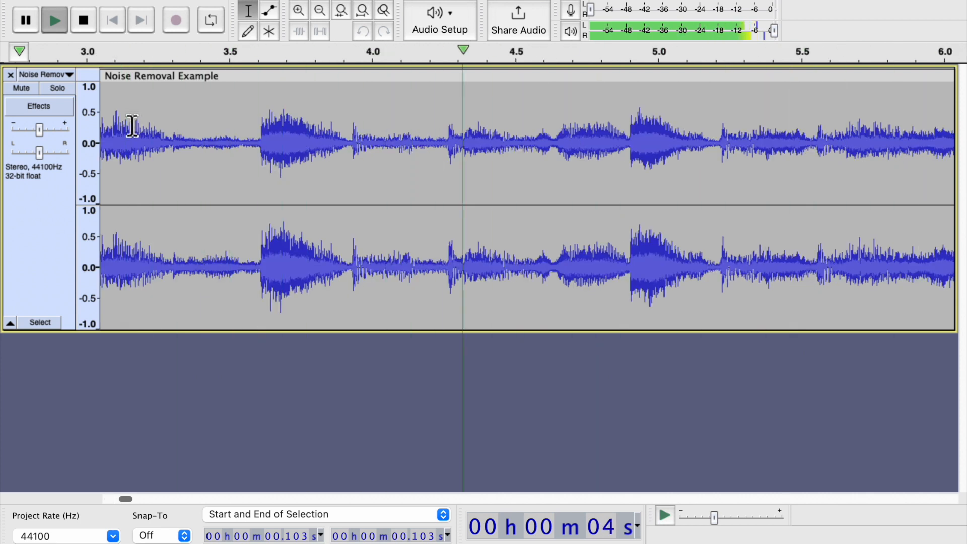
{"action": "key", "text": "space"}
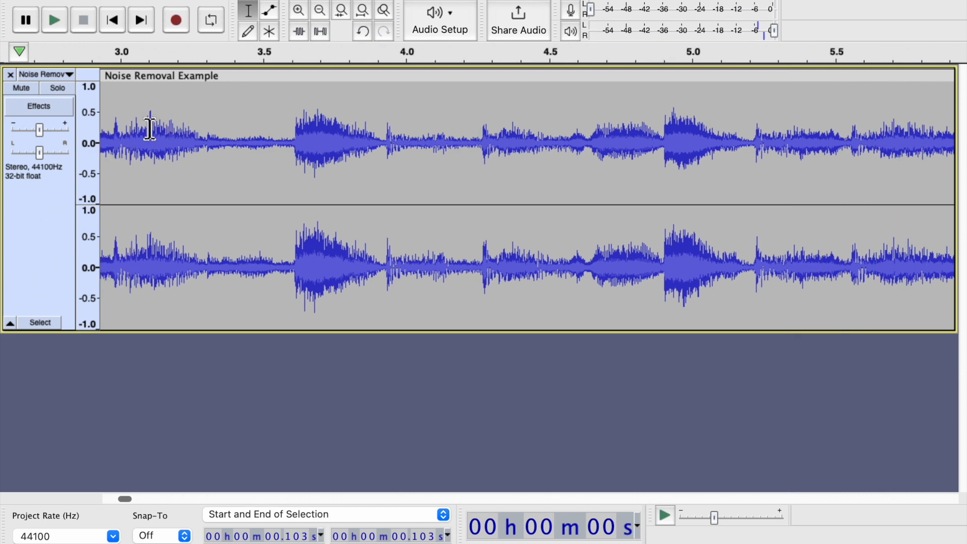
Select the noise-only section from 0.053 s to 0.374 s and capture it as a new Noise Reduction profile.
{"action": "left_click_drag", "start_coordinate": [210, 136], "coordinate": [81, 142]}
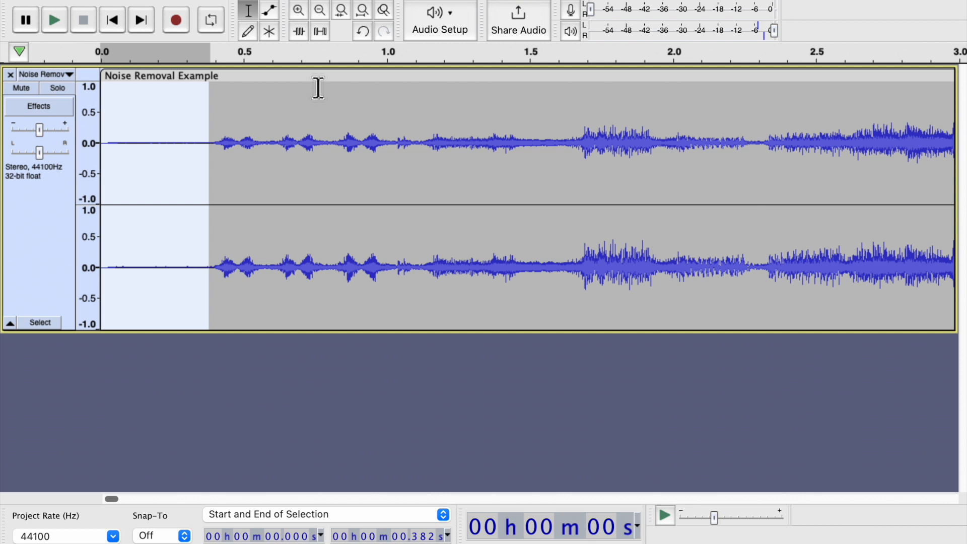
{"action": "left_click", "coordinate": [201, 142]}
{"action": "left_click_drag", "start_coordinate": [207, 142], "coordinate": [116, 143]}
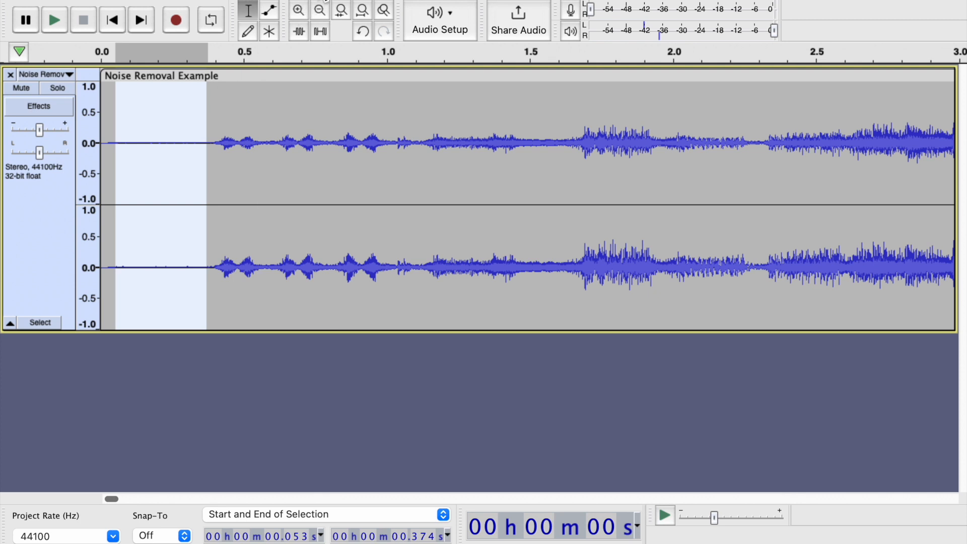
{"action": "left_click", "coordinate": [417, 0]}
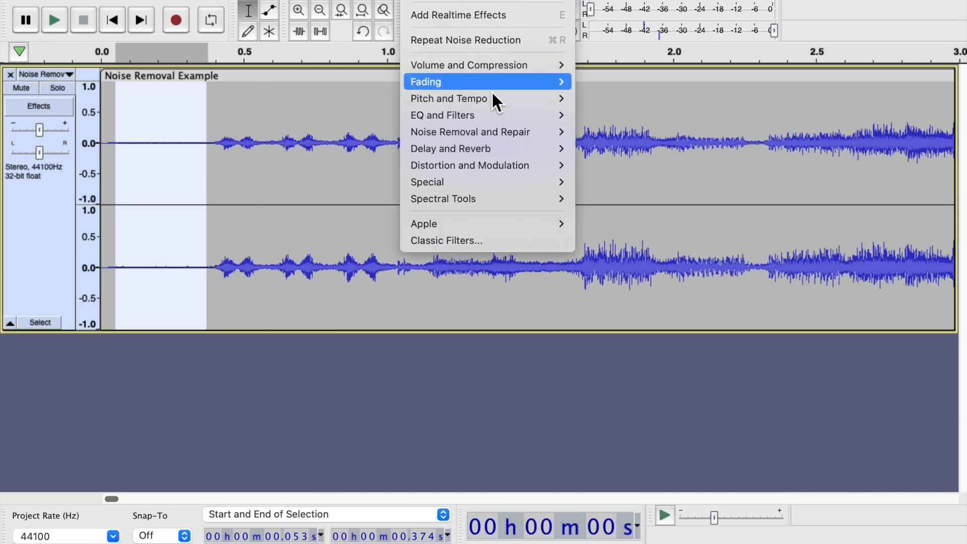
{"action": "mouse_move", "coordinate": [503, 133]}
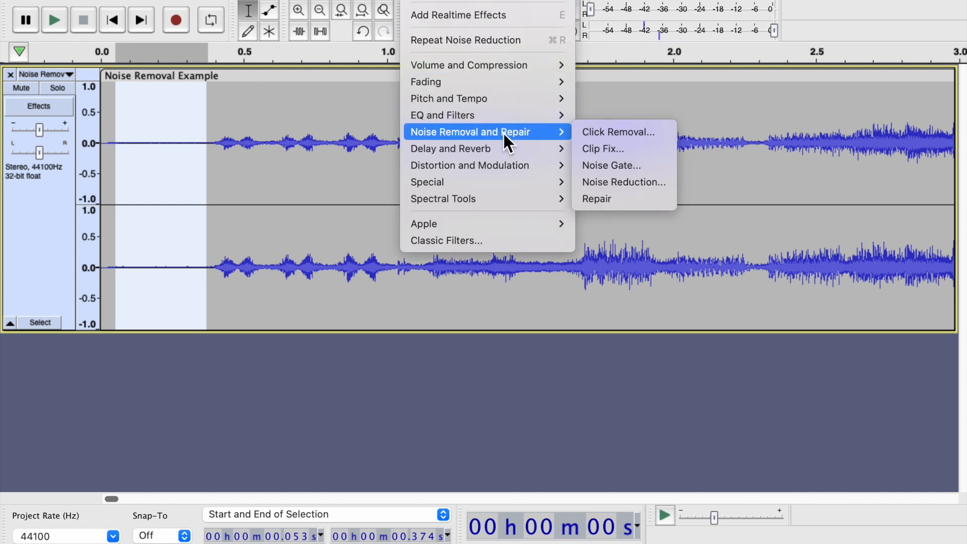
{"action": "left_click", "coordinate": [638, 182]}
{"action": "left_click", "coordinate": [503, 202]}
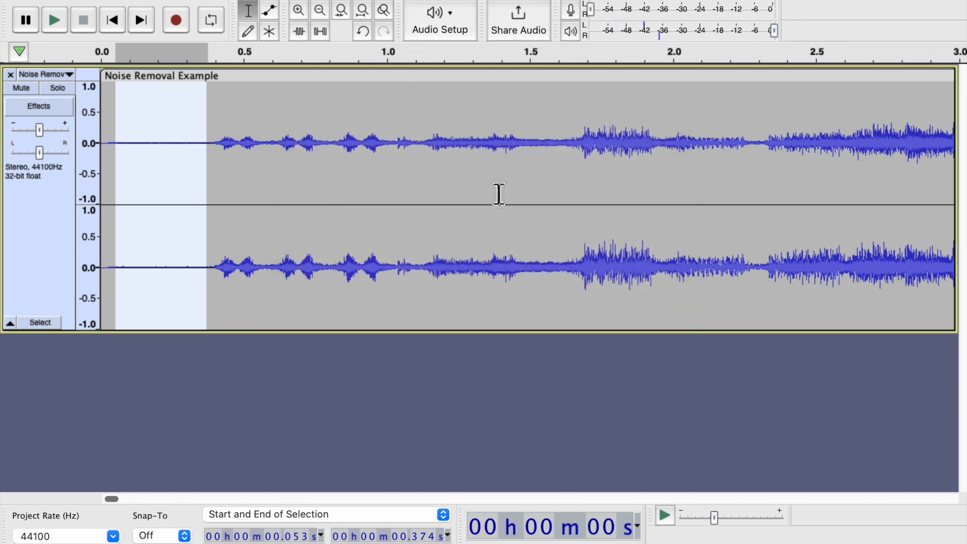
Apply Noise Reduction to the entire track a second time, using the newly captured noise profile.
{"action": "double_click", "coordinate": [242, 123]}
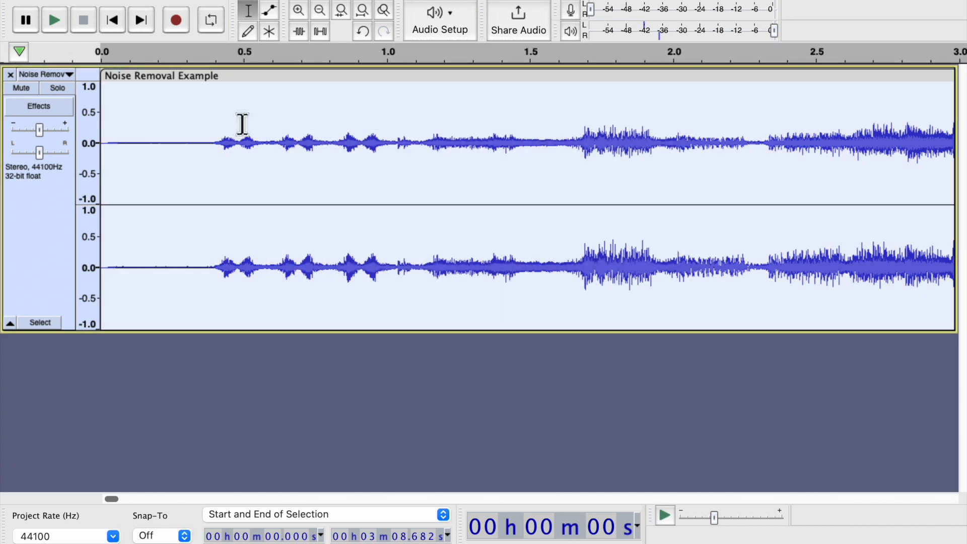
{"action": "left_click", "coordinate": [419, 0]}
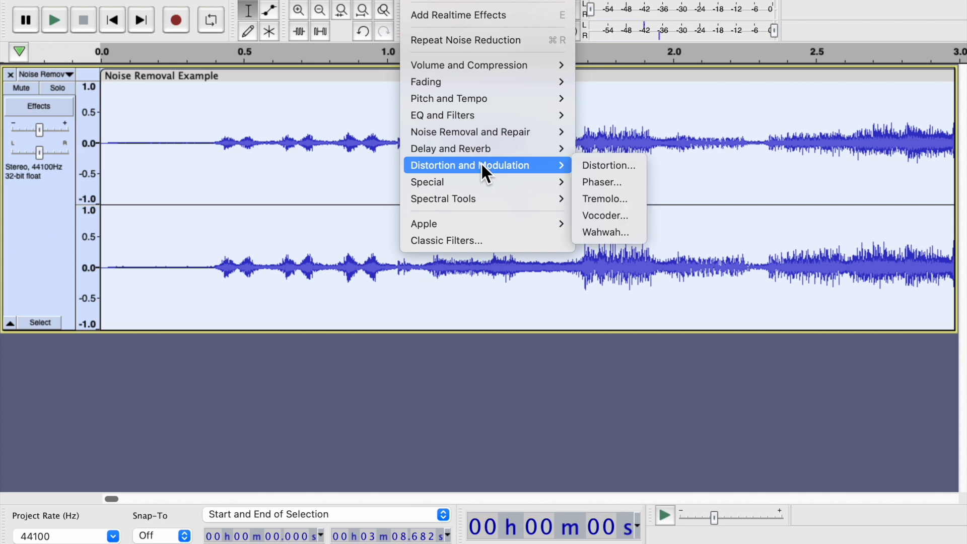
{"action": "mouse_move", "coordinate": [507, 147]}
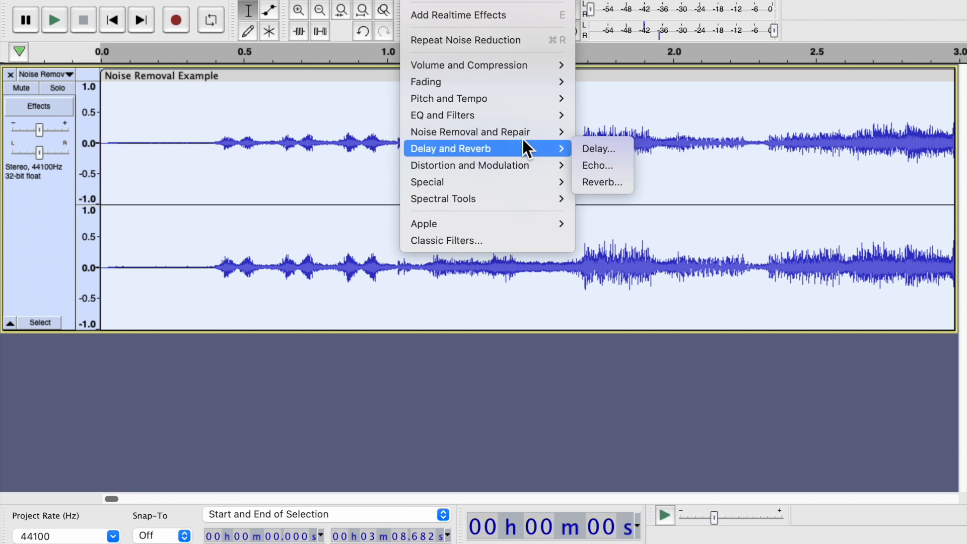
{"action": "mouse_move", "coordinate": [538, 133]}
{"action": "left_click", "coordinate": [629, 188]}
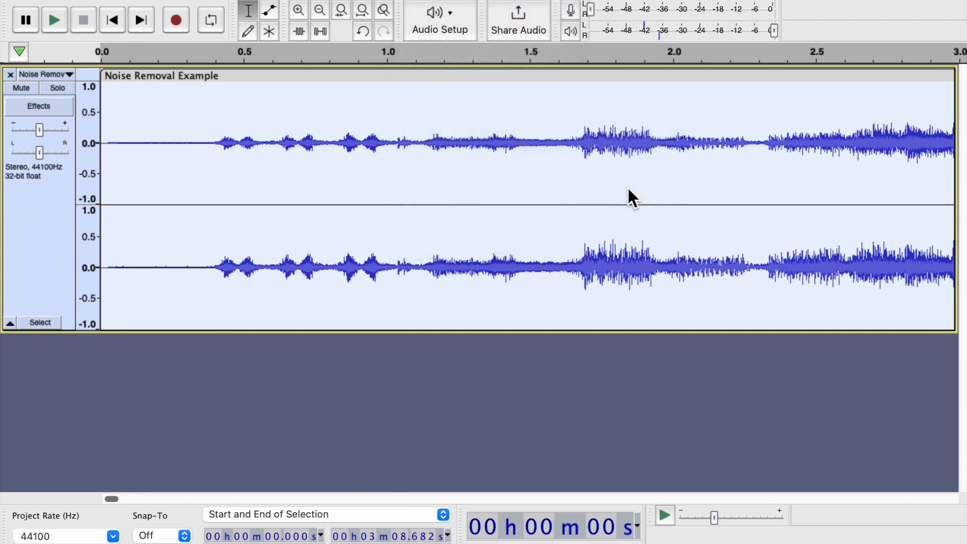
{"action": "left_click", "coordinate": [607, 413]}
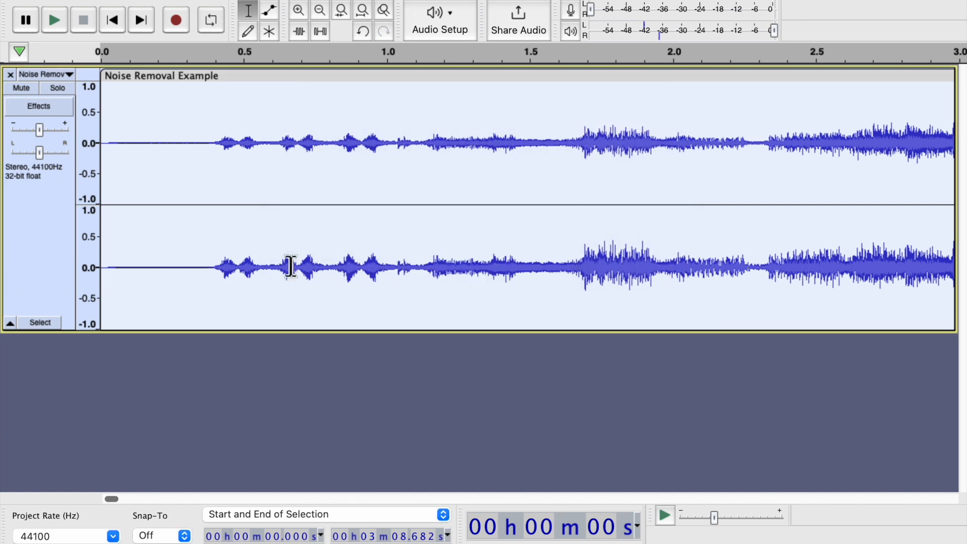
Select the passage from 0.019 s to 0.382 s and play it with the track gain raised to about +16 dB.
{"action": "left_click_drag", "start_coordinate": [209, 139], "coordinate": [107, 142]}
{"action": "key", "text": "space"}
{"action": "left_click", "coordinate": [52, 129]}
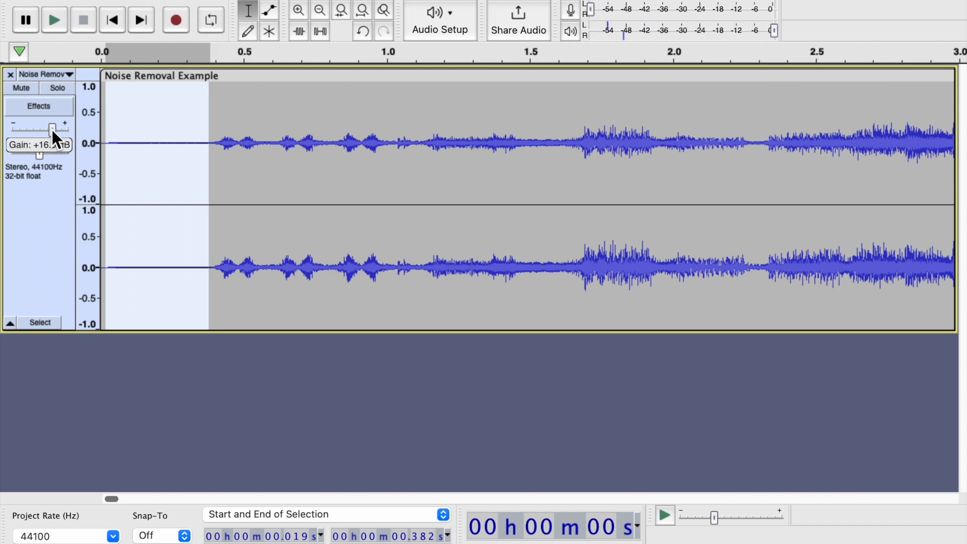
{"action": "key", "text": "space"}
Lower the track gain back to its middle setting and replay the passage from 0.019 s to 0.382 s.
{"action": "left_click_drag", "start_coordinate": [58, 129], "coordinate": [36, 129]}
{"action": "key", "text": "space"}
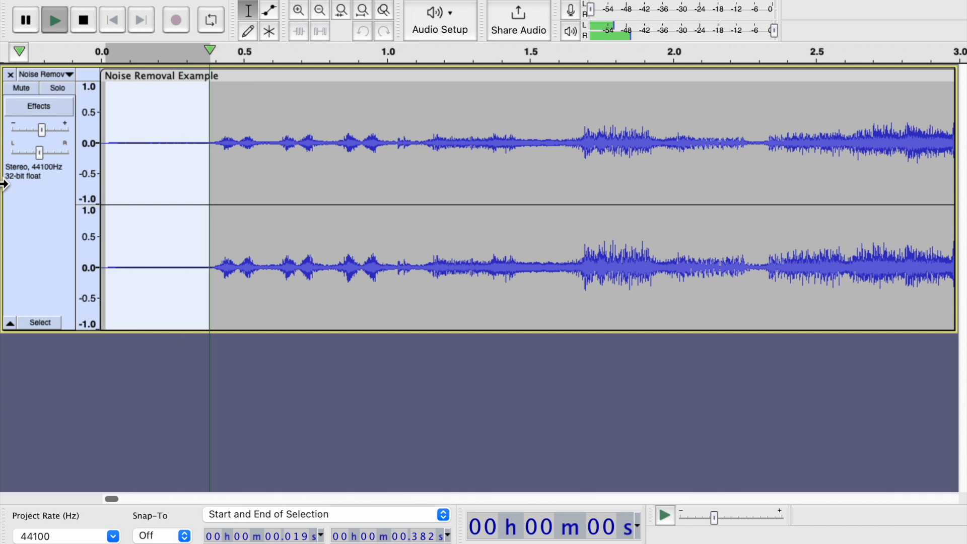
{"action": "left_click_drag", "start_coordinate": [38, 126], "coordinate": [35, 126]}
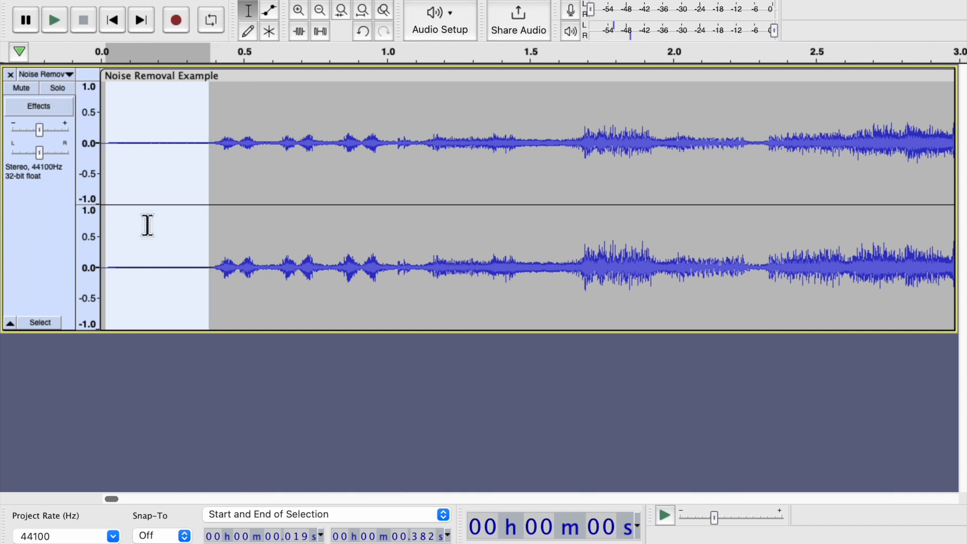
{"action": "key", "text": "space"}
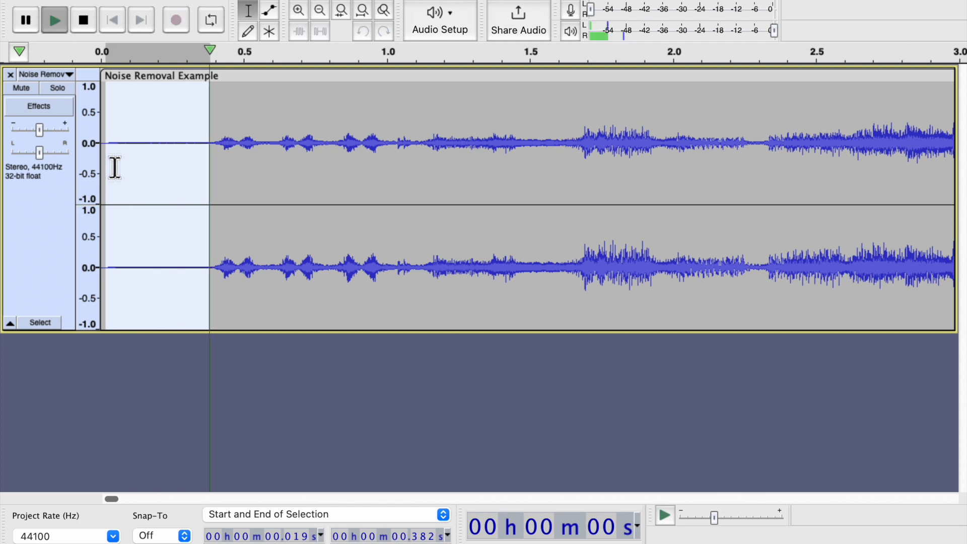
{"action": "key", "text": "space"}
{"action": "key", "text": "space"}
{"action": "key", "text": "space"}
Play the twice-filtered track from about 0.082 s for a few seconds, and stop playback.
{"action": "left_click", "coordinate": [124, 125]}
{"action": "key", "text": "space"}
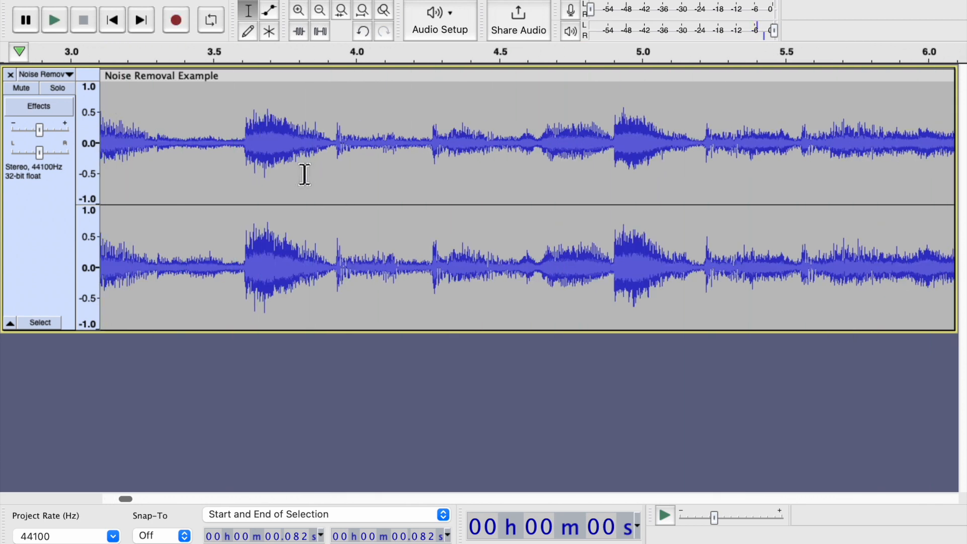
{"action": "key", "text": "space"}
{"action": "left_click_drag", "start_coordinate": [208, 143], "coordinate": [118, 144]}
{"action": "mouse_move", "coordinate": [476, 132]}
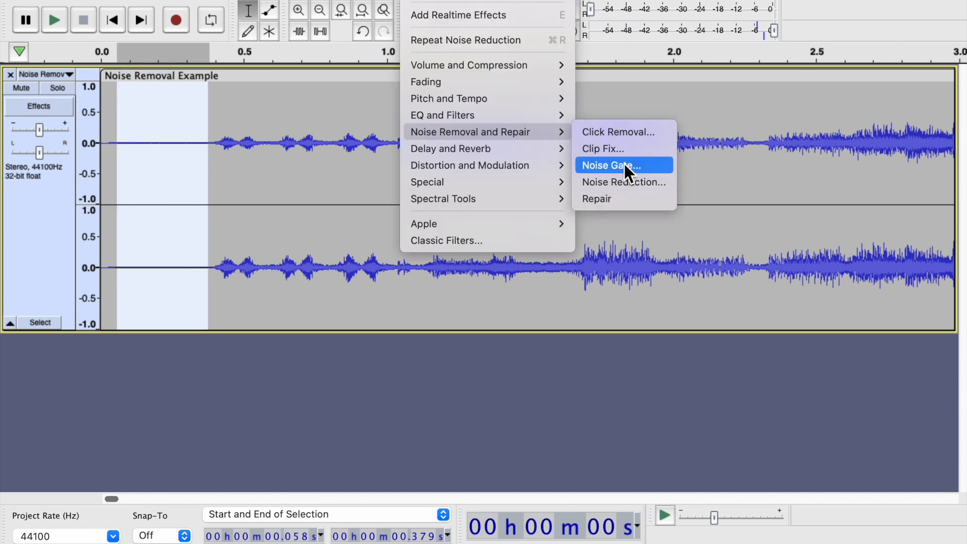
{"action": "left_click", "coordinate": [625, 181]}
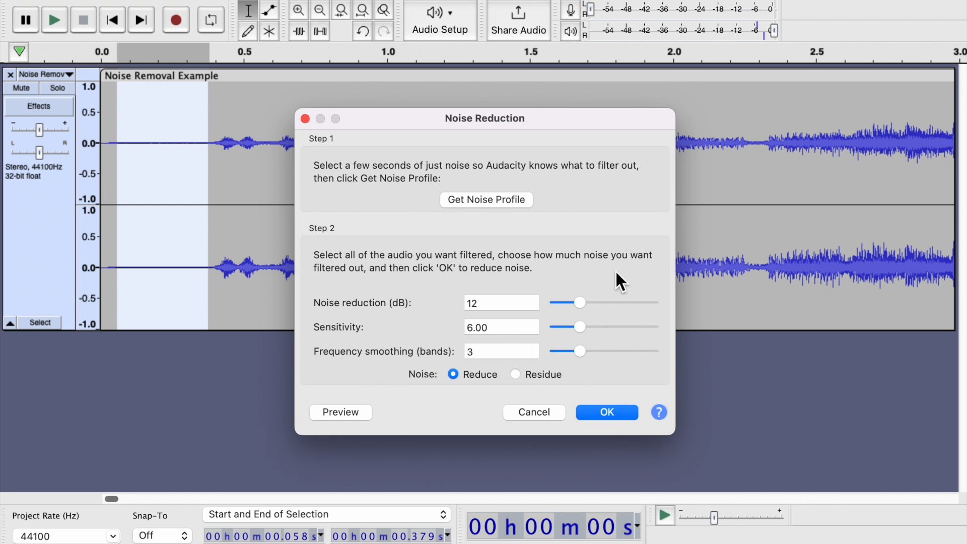
{"action": "left_click", "coordinate": [538, 417]}
{"action": "double_click", "coordinate": [150, 115]}
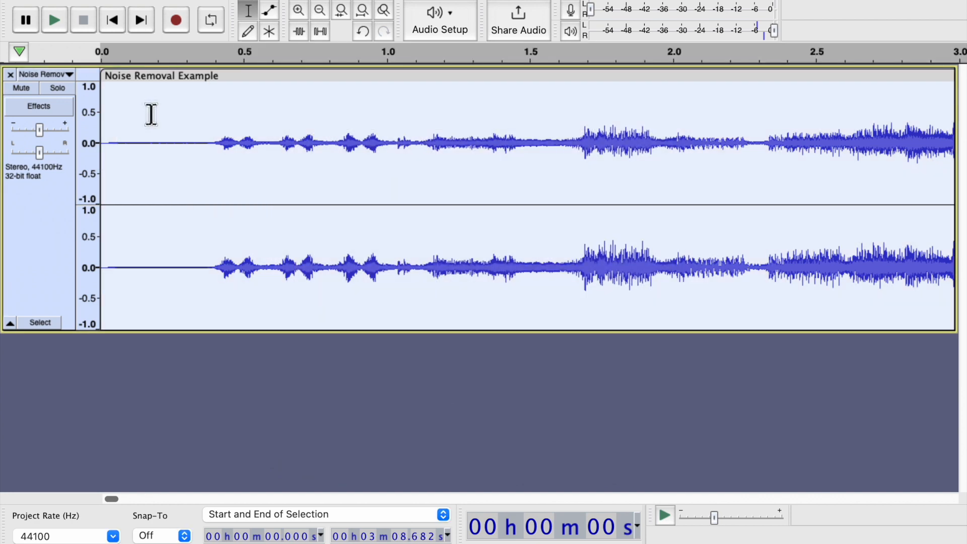
Select the noise-only section from 0.066 s to 0.385 s and capture it as the Noise Reduction profile.
{"action": "left_click", "coordinate": [206, 137]}
{"action": "left_click_drag", "start_coordinate": [211, 132], "coordinate": [120, 132]}
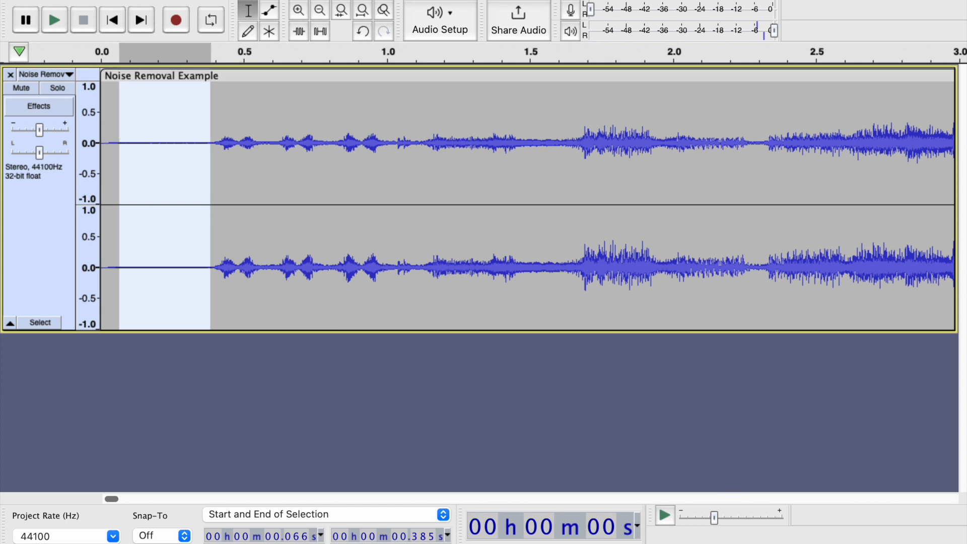
{"action": "left_click", "coordinate": [423, 1]}
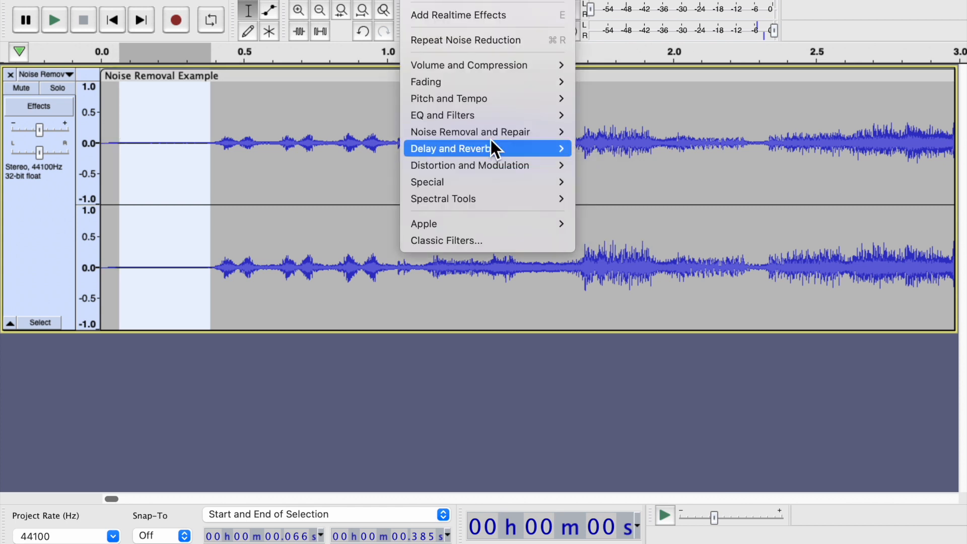
{"action": "mouse_move", "coordinate": [492, 137]}
{"action": "left_click", "coordinate": [643, 182]}
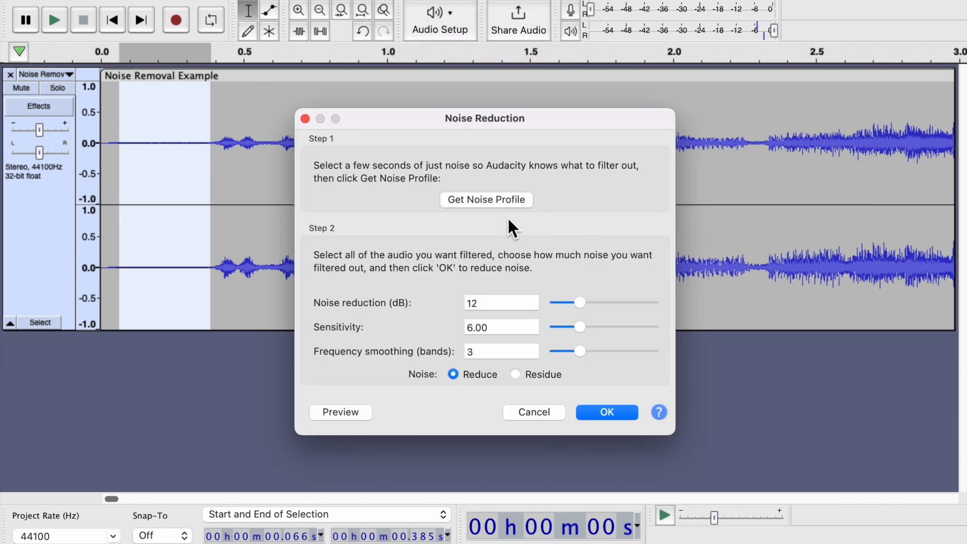
{"action": "left_click", "coordinate": [498, 200]}
Apply a third Noise Reduction pass to the entire track with 12 dB reduction, sensitivity 6.00 and 3 frequency smoothing bands.
{"action": "key", "text": "super+a"}
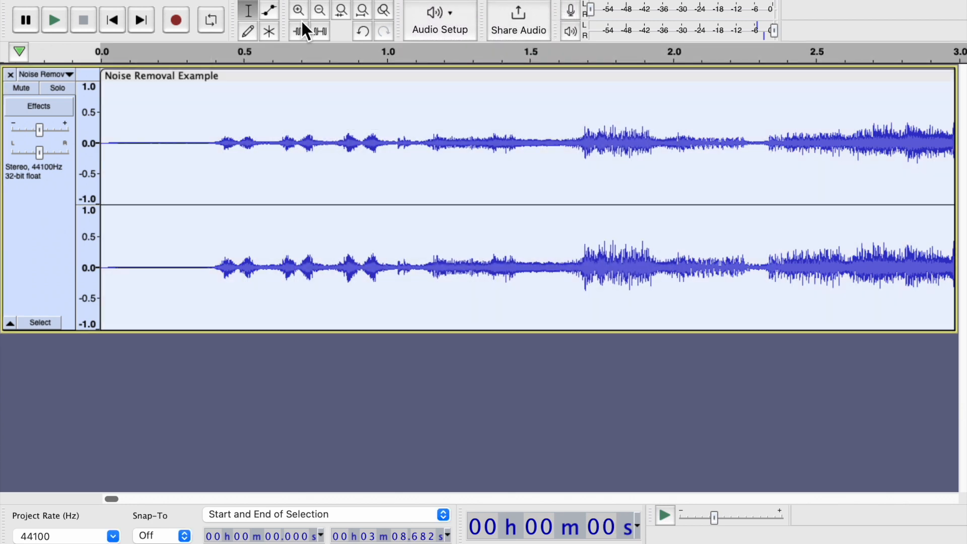
{"action": "left_click", "coordinate": [424, 1]}
{"action": "mouse_move", "coordinate": [515, 134]}
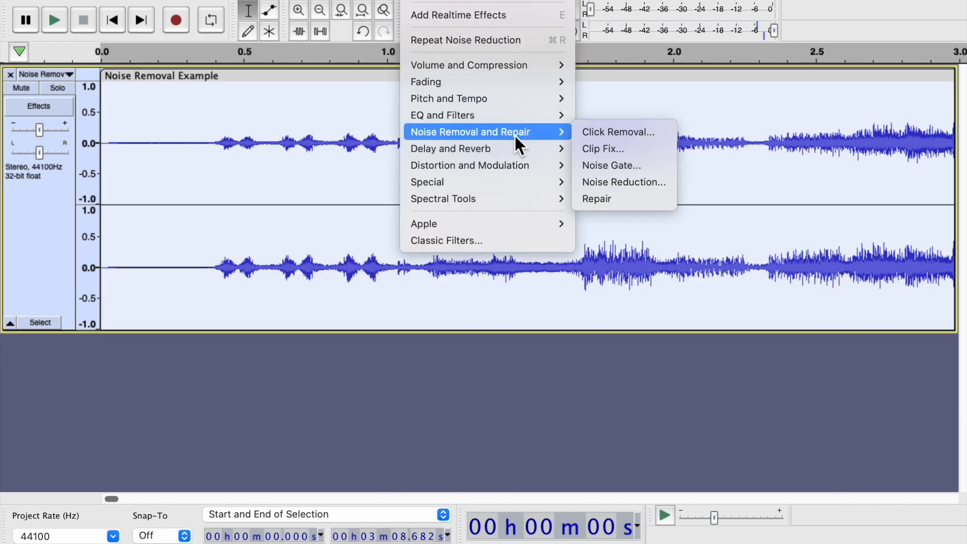
{"action": "left_click", "coordinate": [647, 181]}
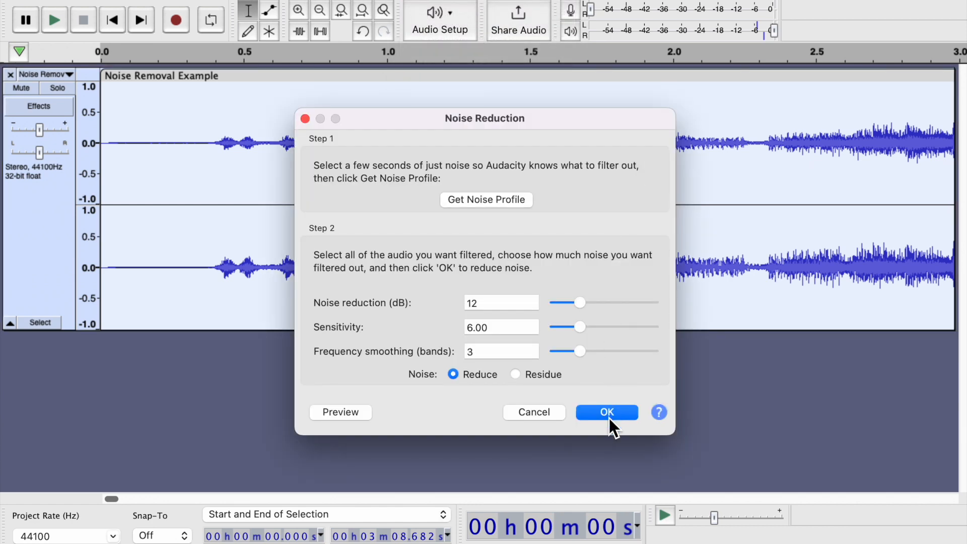
{"action": "left_click", "coordinate": [607, 414]}
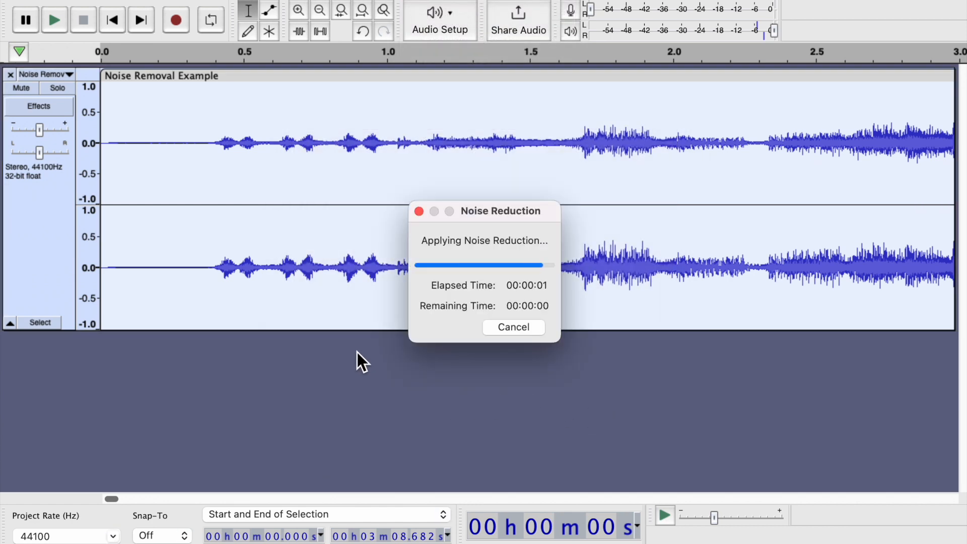
Raise the track gain and play the opening 0.385 s, followed by the passage from 0.027 s to 0.334 s.
{"action": "left_click_drag", "start_coordinate": [211, 135], "coordinate": [2, 108]}
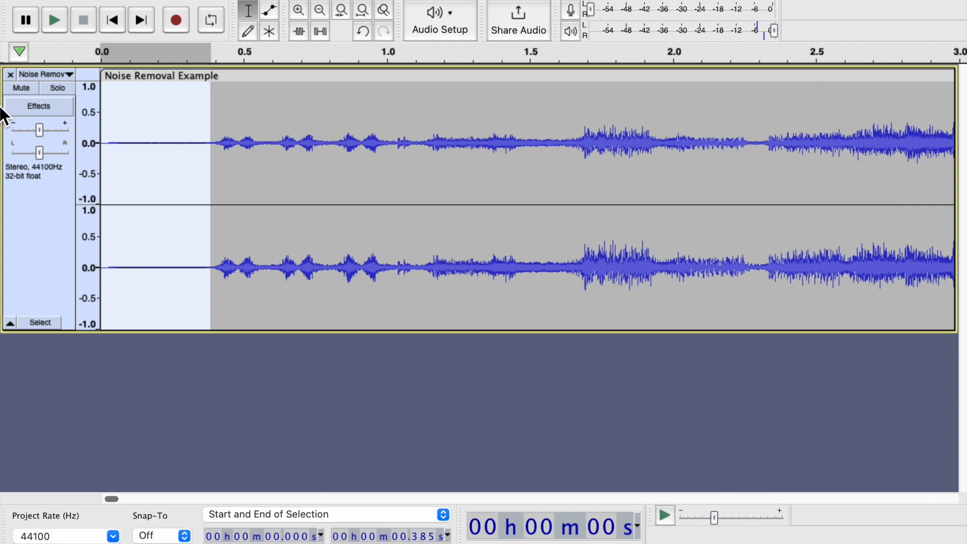
{"action": "left_click", "coordinate": [56, 129]}
{"action": "key", "text": "space"}
{"action": "key", "text": "space"}
{"action": "left_click_drag", "start_coordinate": [108, 130], "coordinate": [195, 131]}
{"action": "key", "text": "space"}
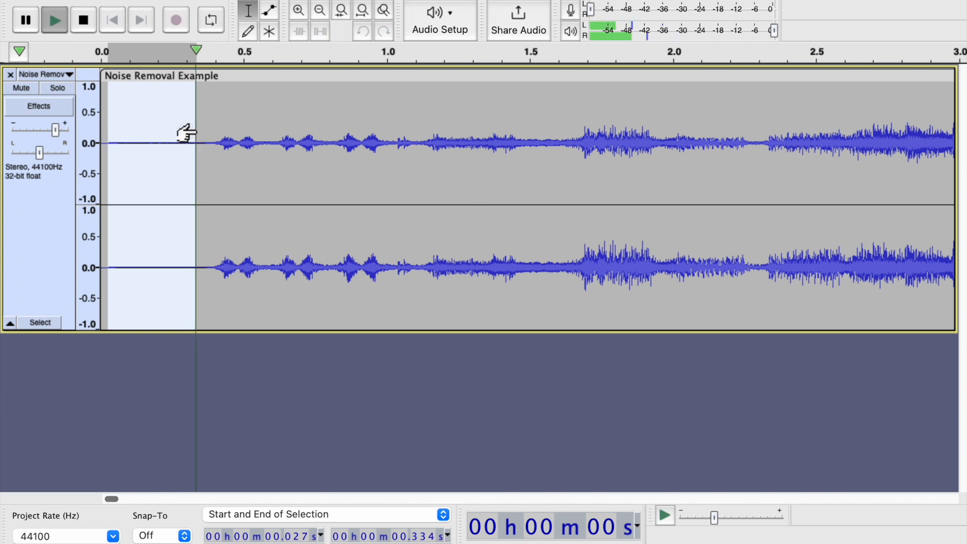
Replay the passage from 0.027 s to 0.334 s several times with the track gain at its middle setting.
{"action": "key", "text": "space"}
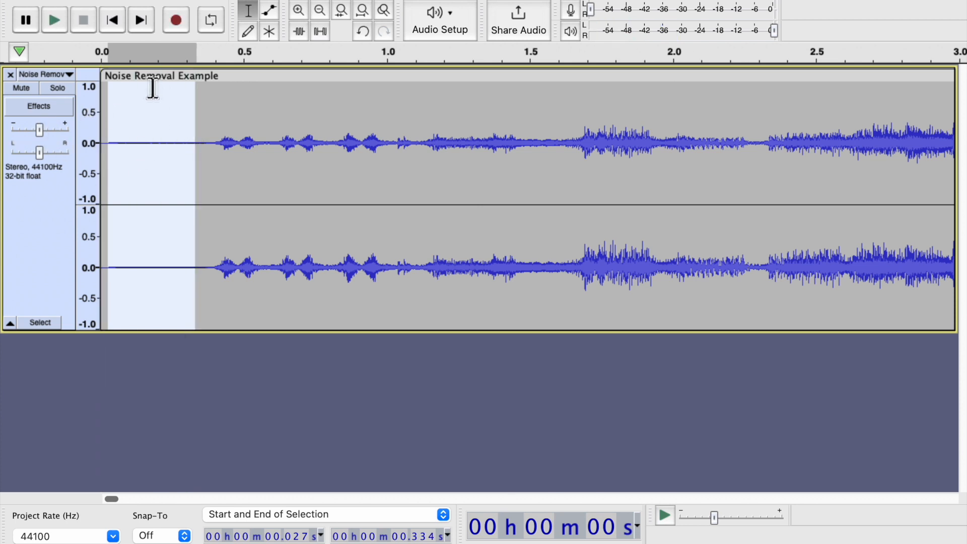
{"action": "key", "text": "space"}
{"action": "key", "text": "space"}
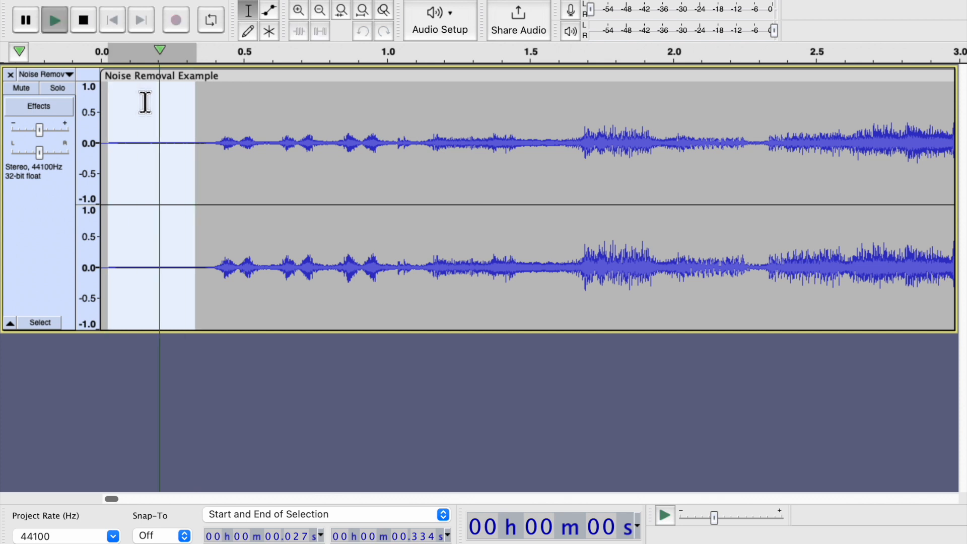
{"action": "key", "text": "space"}
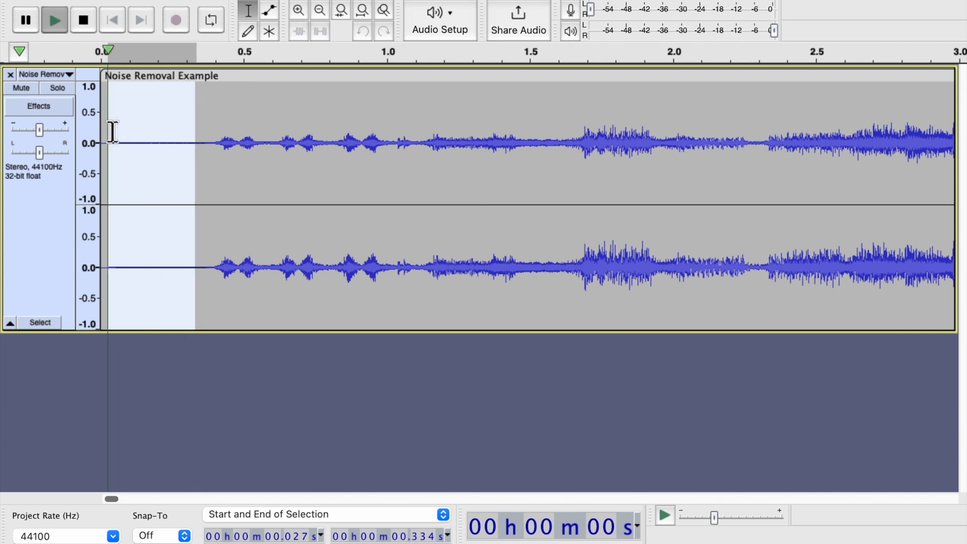
Play the selected passage once more with the track gain raised, and return the gain to its middle setting.
{"action": "left_click", "coordinate": [59, 130]}
{"action": "key", "text": "space"}
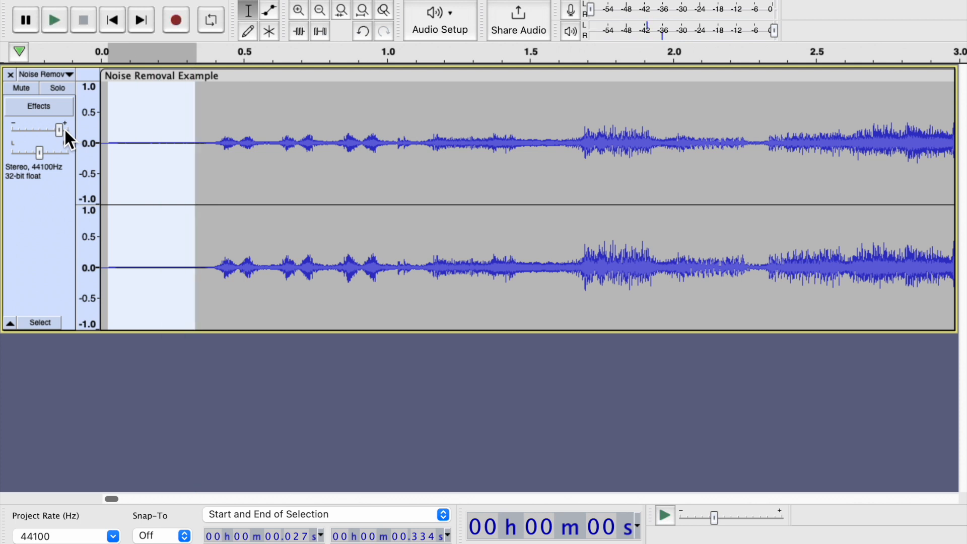
{"action": "left_click_drag", "start_coordinate": [56, 127], "coordinate": [21, 157]}
Select the whole track and prepare an MP3 export to the Desktop named Noise Removal Example no background noise.
{"action": "double_click", "coordinate": [189, 132]}
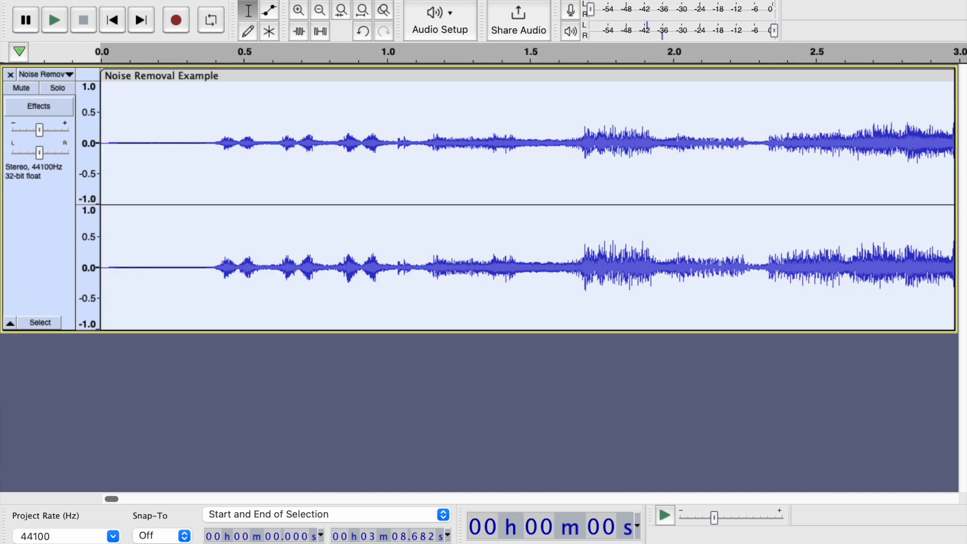
{"action": "left_click", "coordinate": [102, 0]}
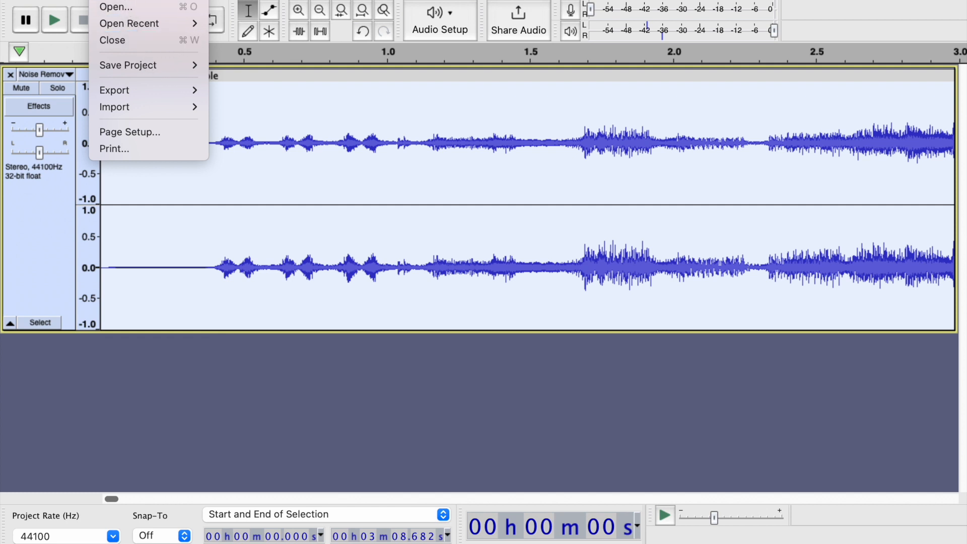
{"action": "mouse_move", "coordinate": [147, 93]}
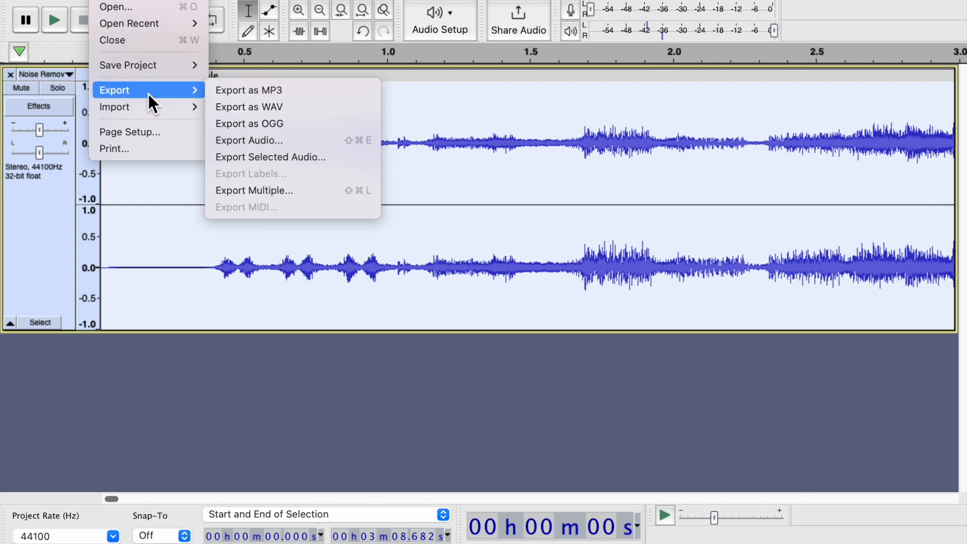
{"action": "left_click", "coordinate": [285, 90]}
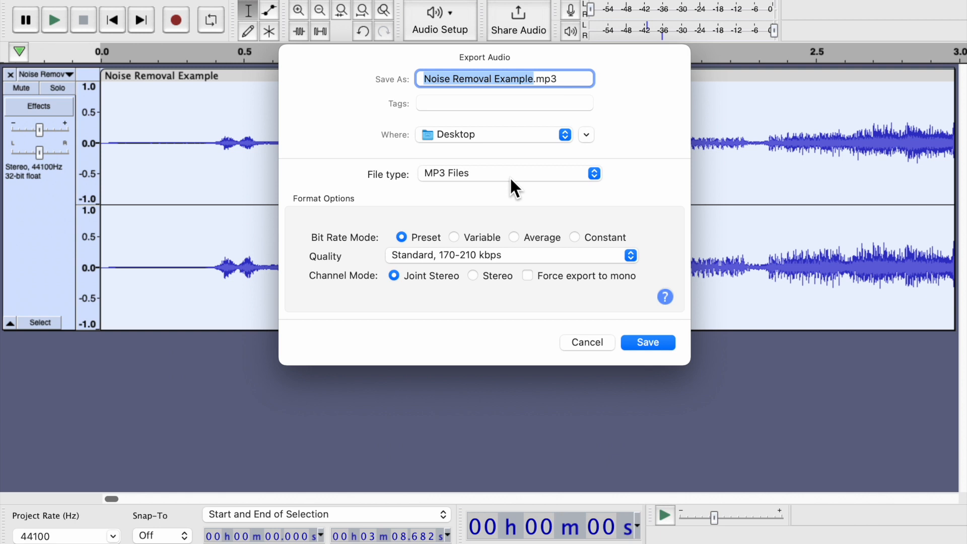
{"action": "left_click", "coordinate": [531, 78]}
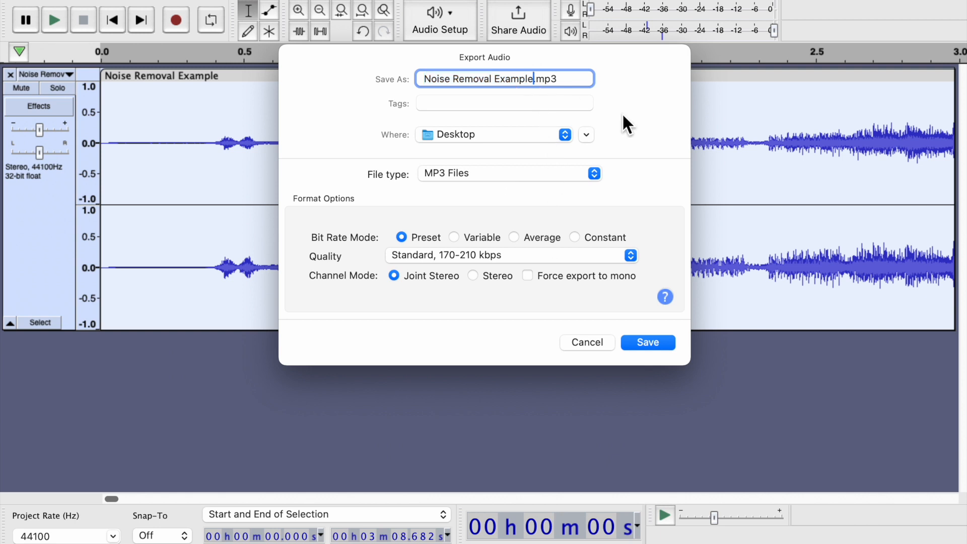
{"action": "type", "text": "no background noise"}
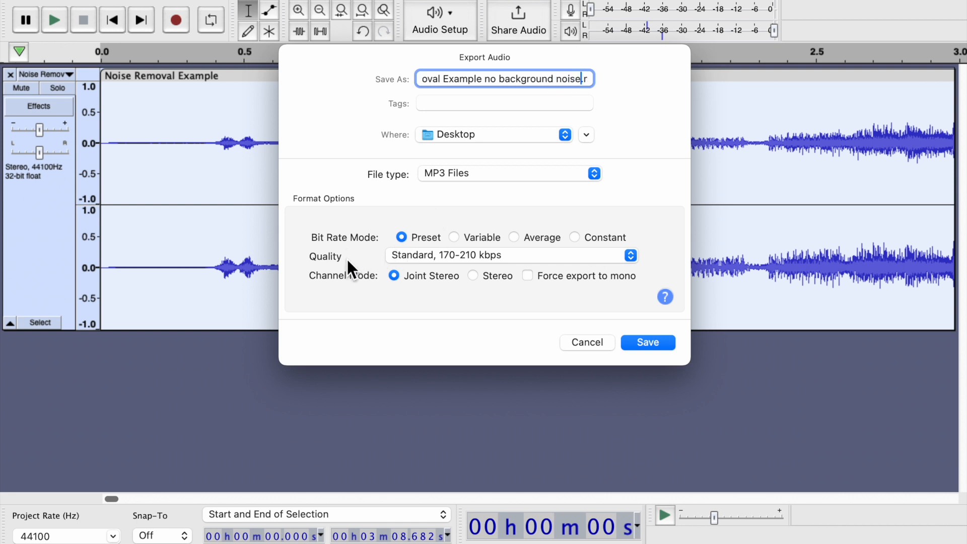
Keep the Standard, 170-210 kbps quality, save the MP3 export, and select the exported file on the desktop.
{"action": "left_click", "coordinate": [455, 256]}
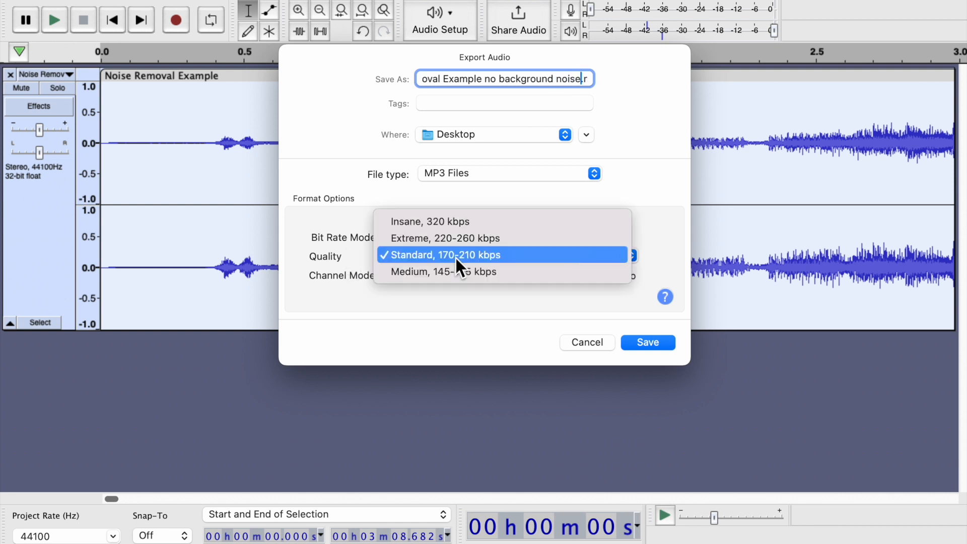
{"action": "left_click", "coordinate": [421, 256]}
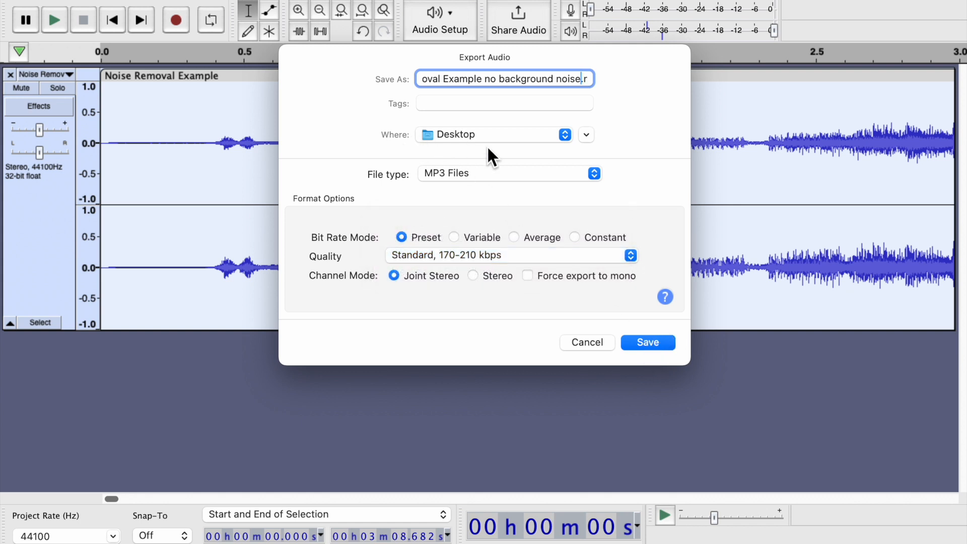
{"action": "left_click", "coordinate": [650, 342]}
{"action": "left_click", "coordinate": [672, 426]}
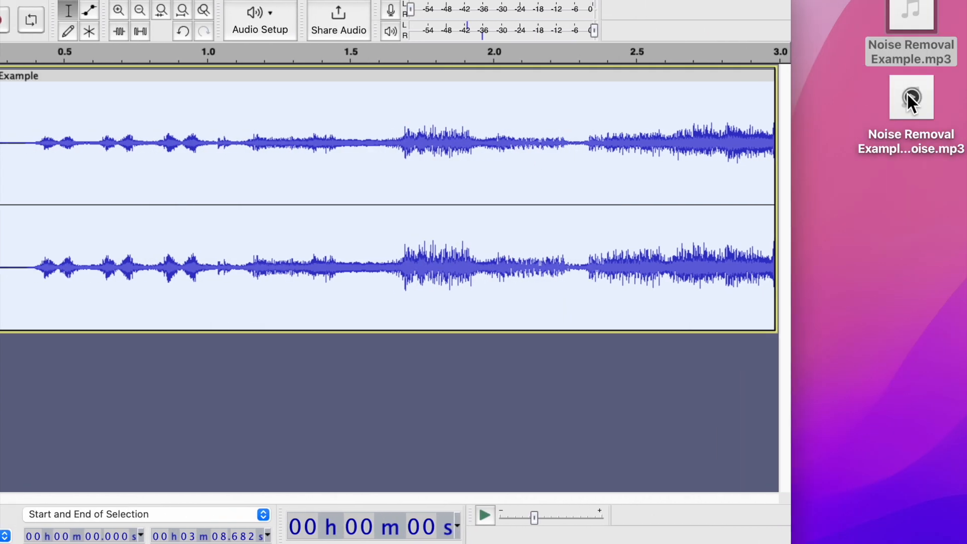
{"action": "left_click", "coordinate": [912, 99]}
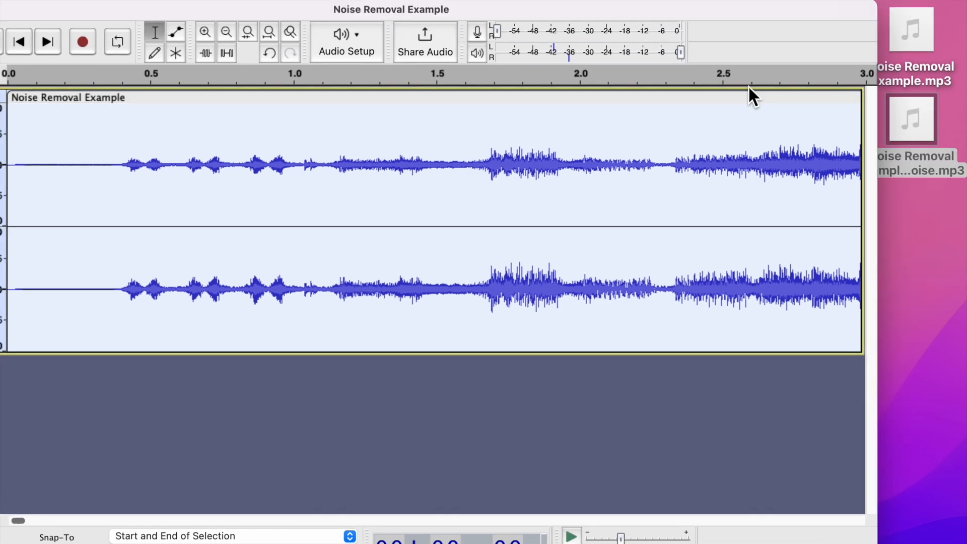
Import the original Noise Removal Example.mp3 from the desktop as a second track and go to the start of both tracks.
{"action": "left_click_drag", "start_coordinate": [912, 13], "coordinate": [436, 448]}
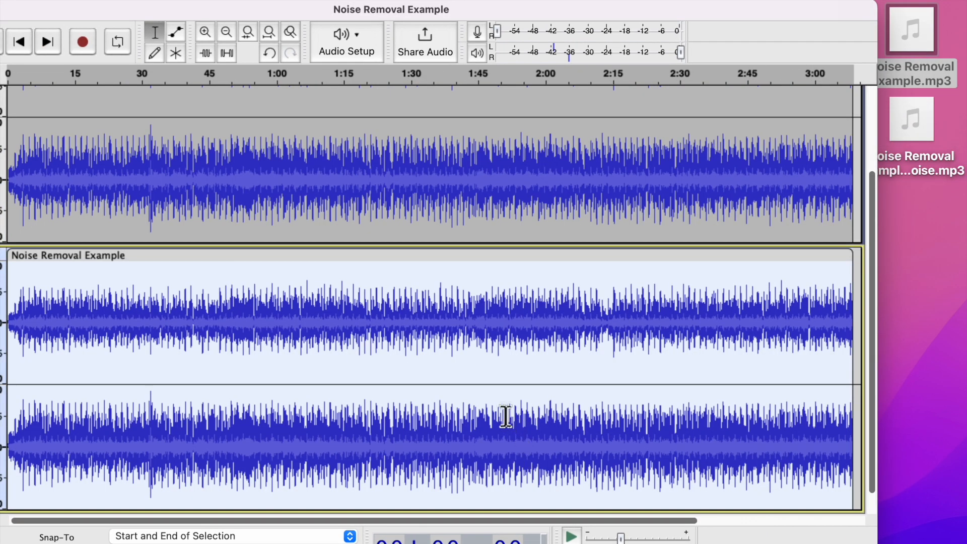
{"action": "scroll", "coordinate": [420, 377], "scroll_direction": "up", "scroll_amount": 4}
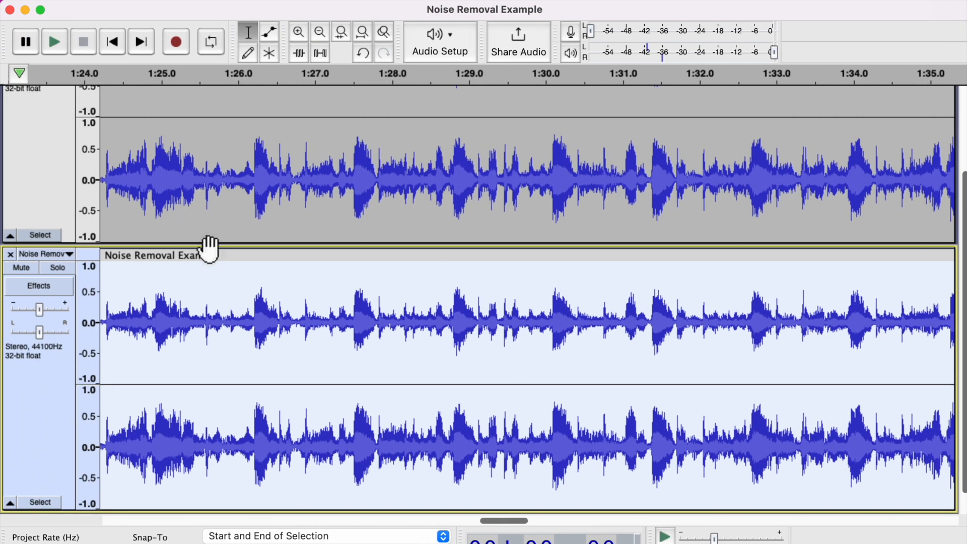
{"action": "scroll", "coordinate": [125, 256], "scroll_direction": "left", "scroll_amount": 10}
{"action": "scroll", "coordinate": [218, 249], "scroll_direction": "up", "scroll_amount": 3}
{"action": "scroll", "coordinate": [216, 242], "scroll_direction": "down", "scroll_amount": 1}
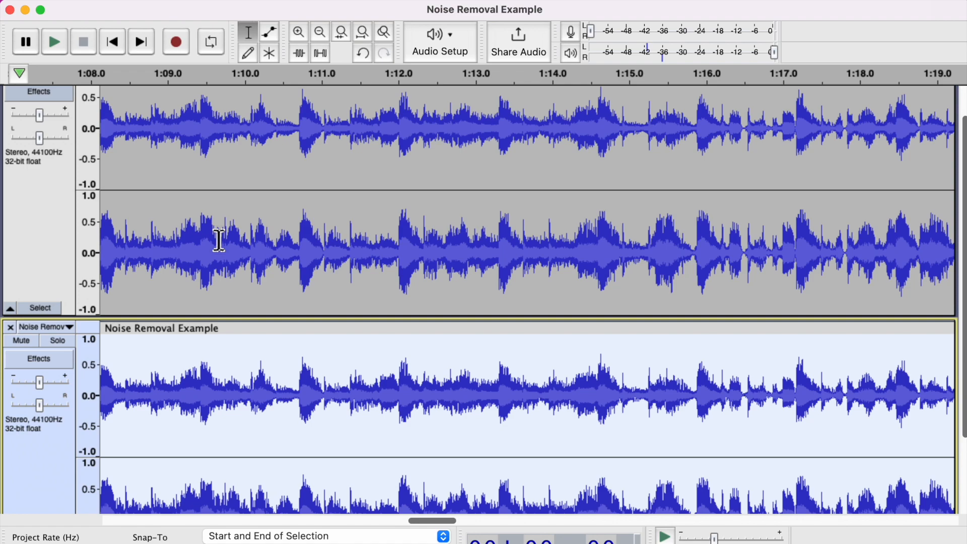
{"action": "scroll", "coordinate": [218, 241], "scroll_direction": "left", "scroll_amount": 15}
{"action": "scroll", "coordinate": [218, 241], "scroll_direction": "left", "scroll_amount": 20}
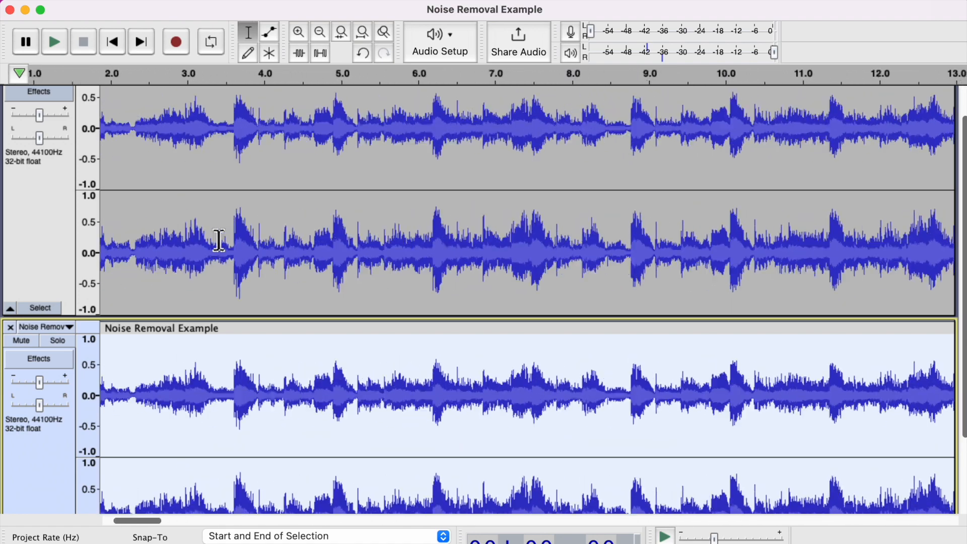
{"action": "left_click", "coordinate": [126, 120]}
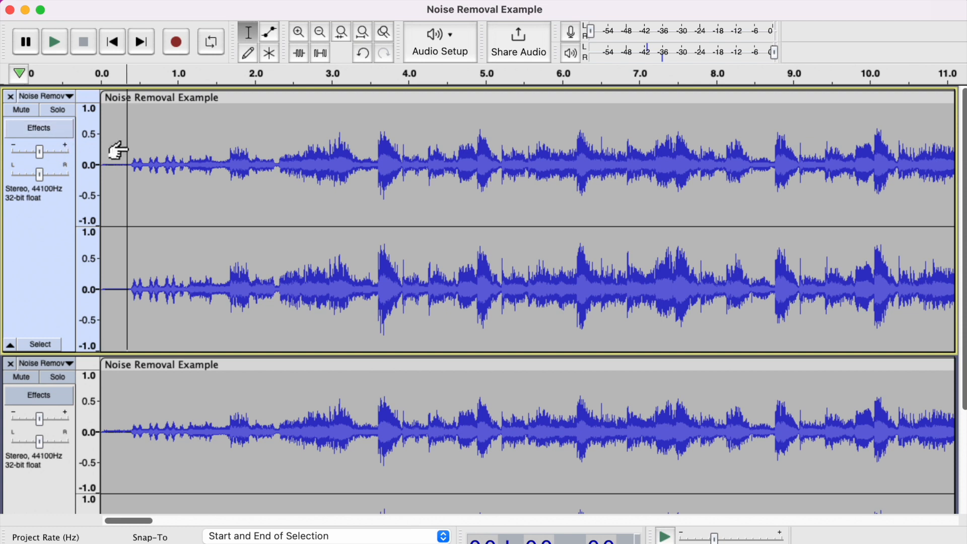
Mute the cleaned track and play the quiet opening of the original track repeatedly.
{"action": "left_click", "coordinate": [21, 110]}
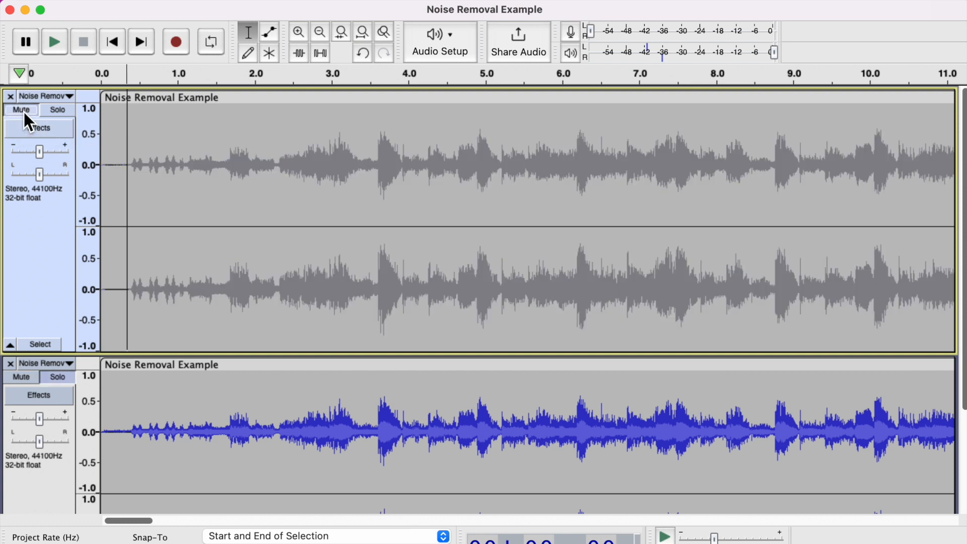
{"action": "scroll", "coordinate": [211, 187], "scroll_direction": "down", "scroll_amount": 3}
{"action": "left_click_drag", "start_coordinate": [130, 297], "coordinate": [82, 293]}
{"action": "key", "text": "space"}
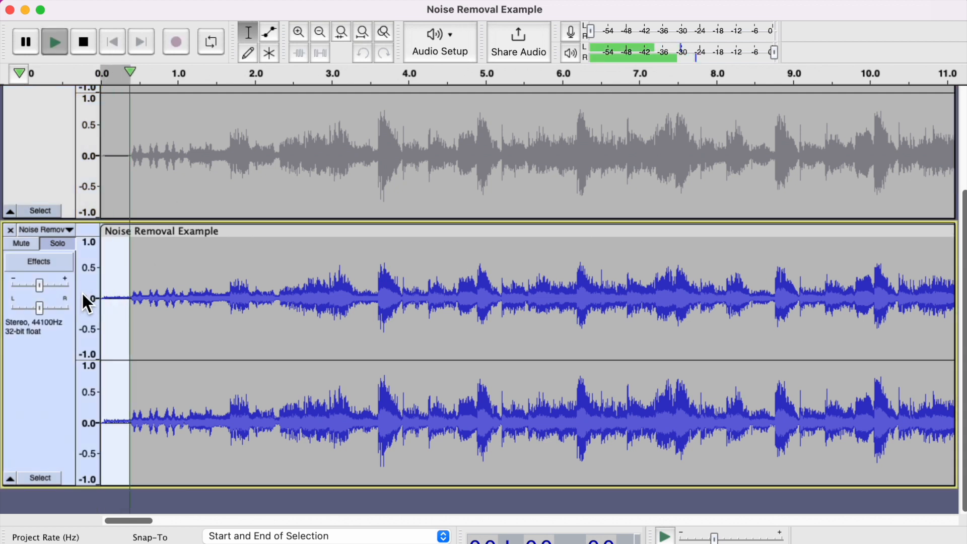
{"action": "key", "text": "space"}
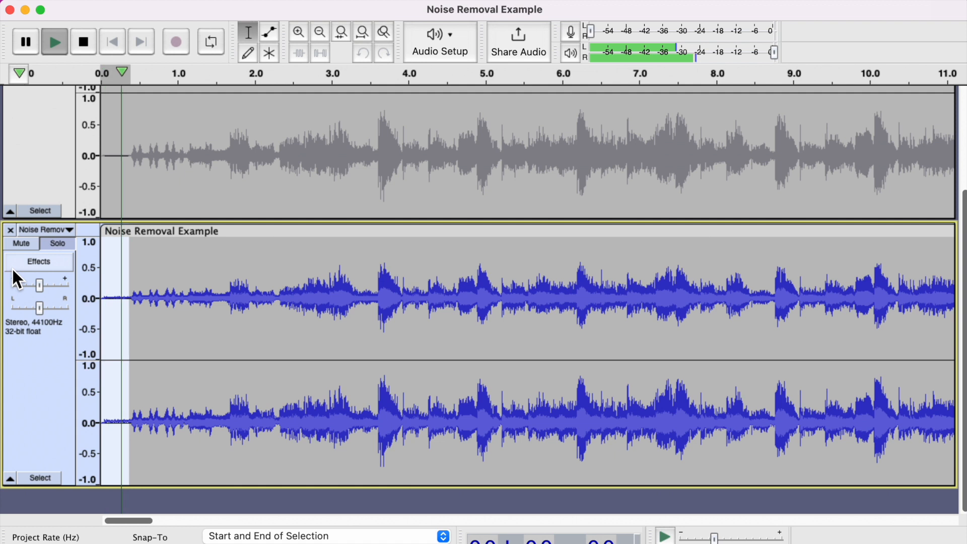
{"action": "key", "text": "space"}
Raise the original track's gain to maximum and replay its quiet opening.
{"action": "left_click", "coordinate": [67, 286]}
{"action": "key", "text": "space"}
{"action": "key", "text": "space"}
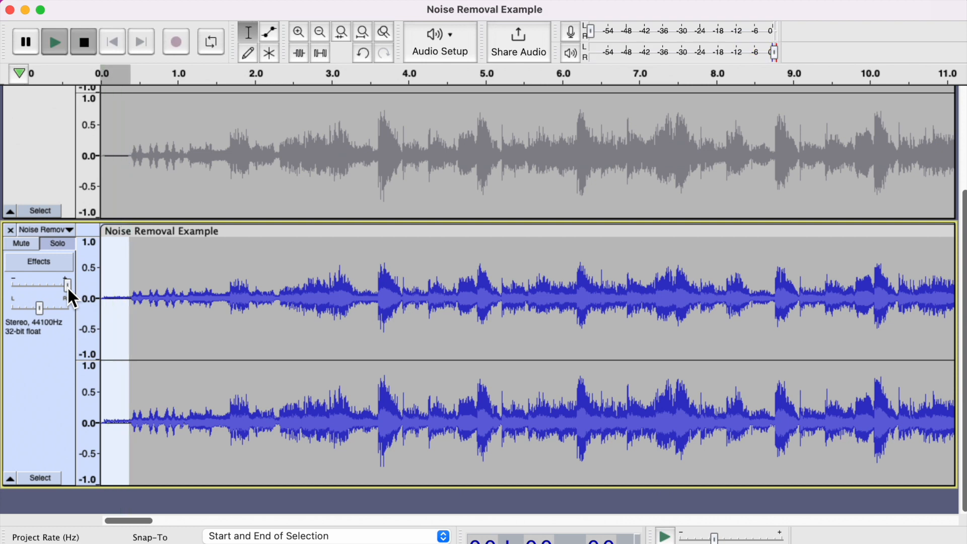
Mute the original track, unmute the cleaned one, and play its first 0.336 s at maximum gain.
{"action": "scroll", "coordinate": [203, 253], "scroll_direction": "up", "scroll_amount": 5}
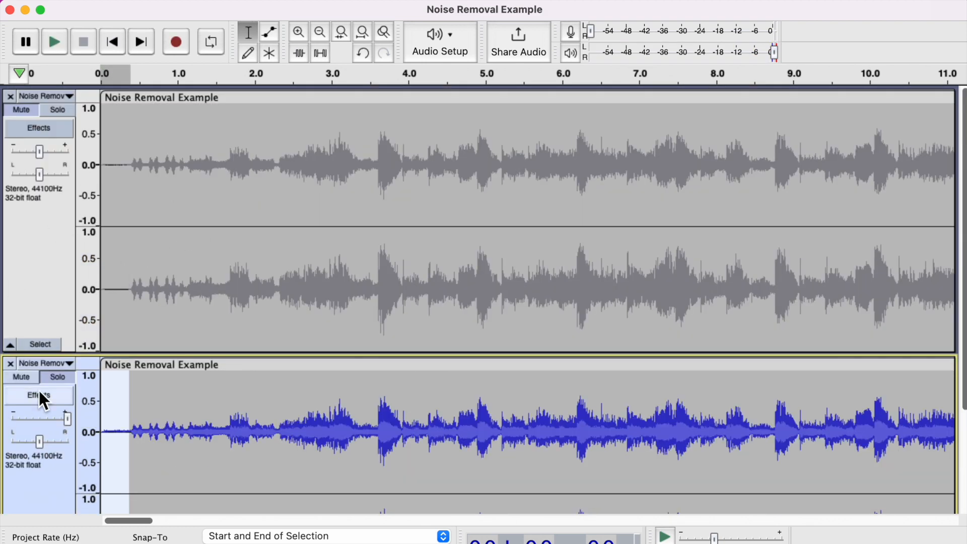
{"action": "left_click", "coordinate": [20, 379]}
{"action": "scroll", "coordinate": [72, 215], "scroll_direction": "up", "scroll_amount": 3}
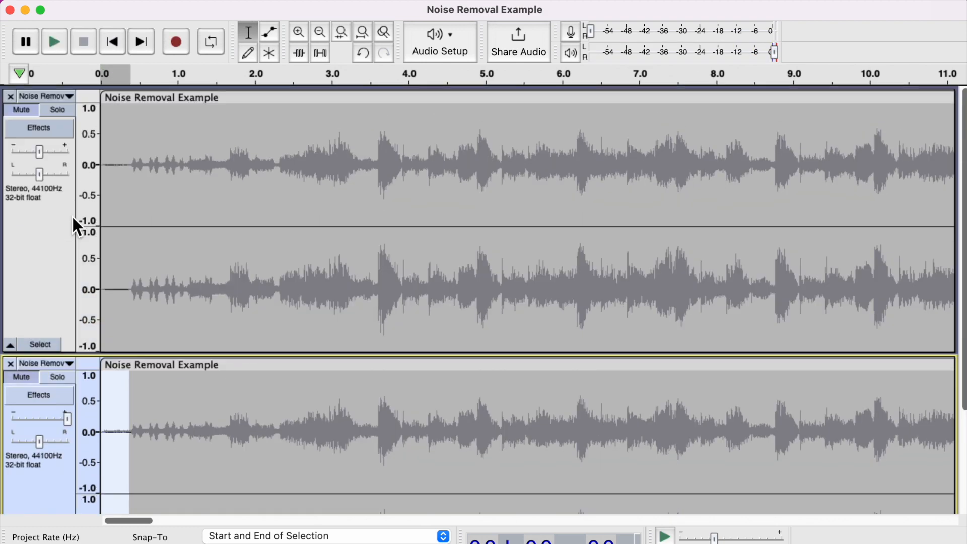
{"action": "left_click", "coordinate": [25, 110]}
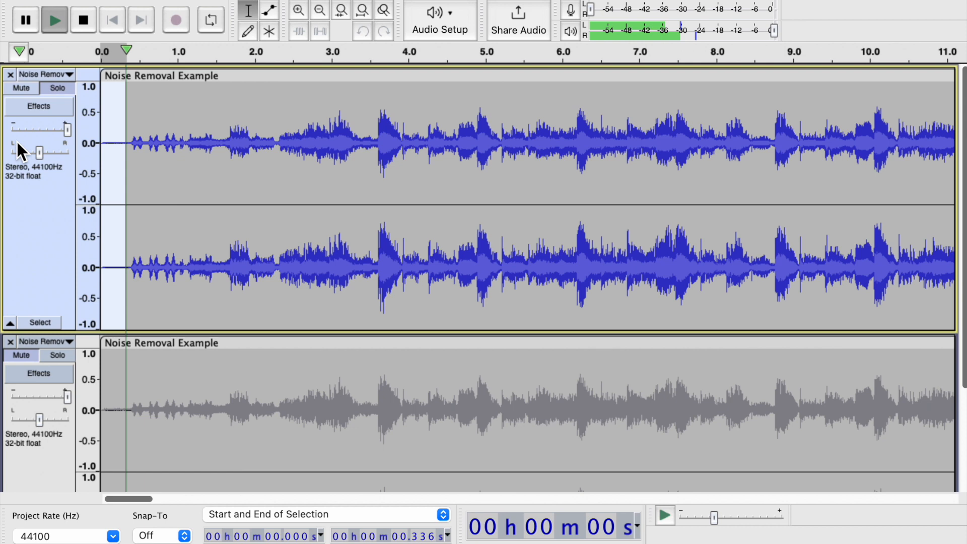
Select the first 0.326 s of the original track, switch the mute to the cleaned track, and play the selection.
{"action": "left_click_drag", "start_coordinate": [126, 405], "coordinate": [94, 402]}
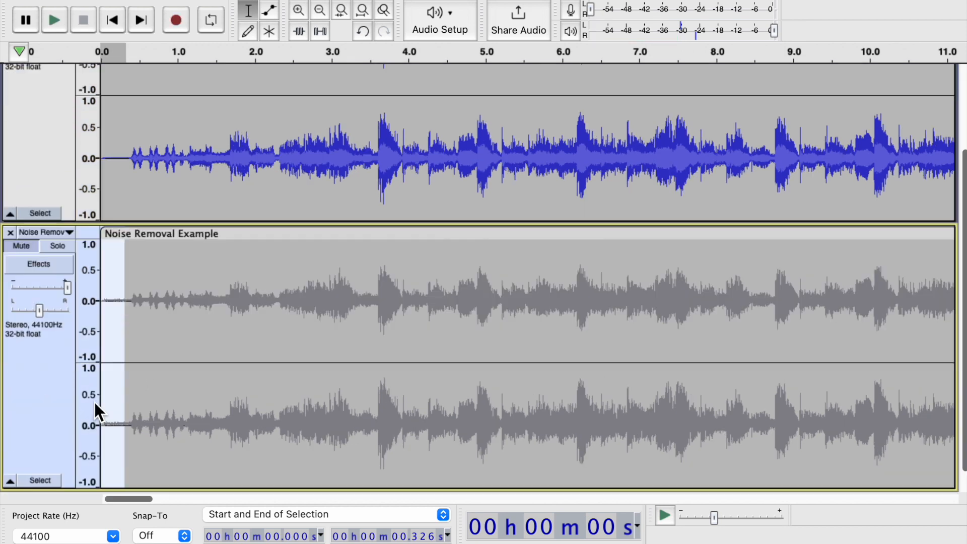
{"action": "left_click", "coordinate": [10, 245]}
{"action": "scroll", "coordinate": [53, 181], "scroll_direction": "up", "scroll_amount": 4}
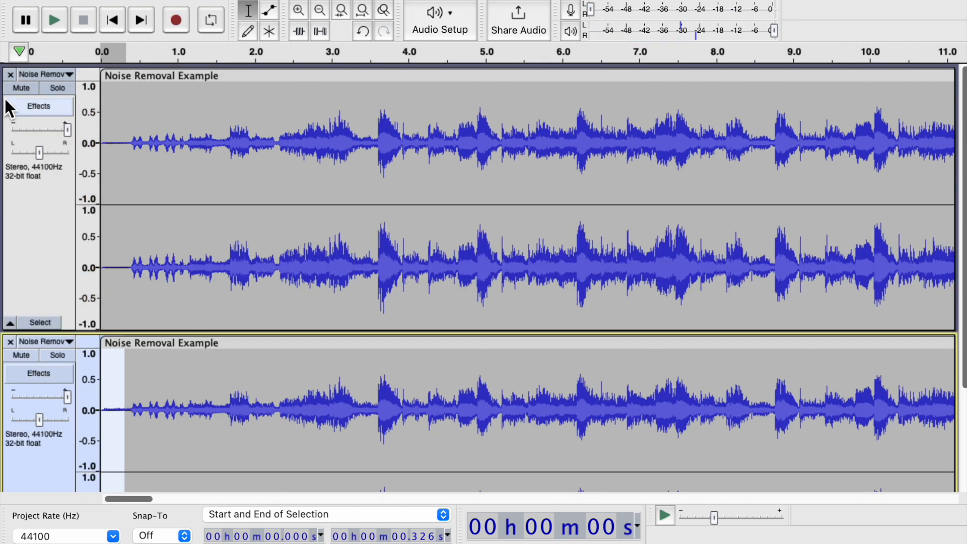
{"action": "left_click", "coordinate": [10, 84]}
{"action": "scroll", "coordinate": [36, 198], "scroll_direction": "down", "scroll_amount": 5}
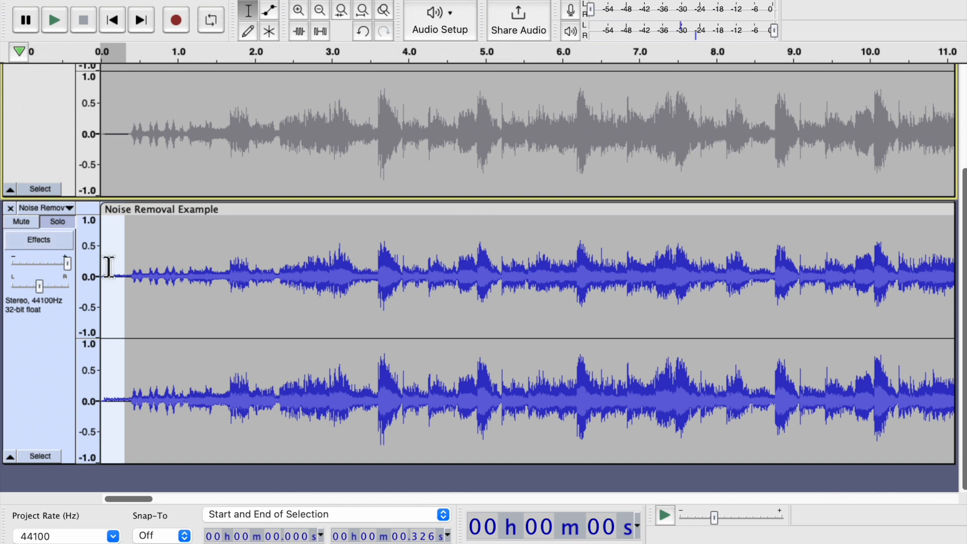
{"action": "key", "text": "space"}
Select the first 0.306 s of the cleaned track, switch the mute to the original track, and play the selection.
{"action": "scroll", "coordinate": [68, 195], "scroll_direction": "up", "scroll_amount": 3}
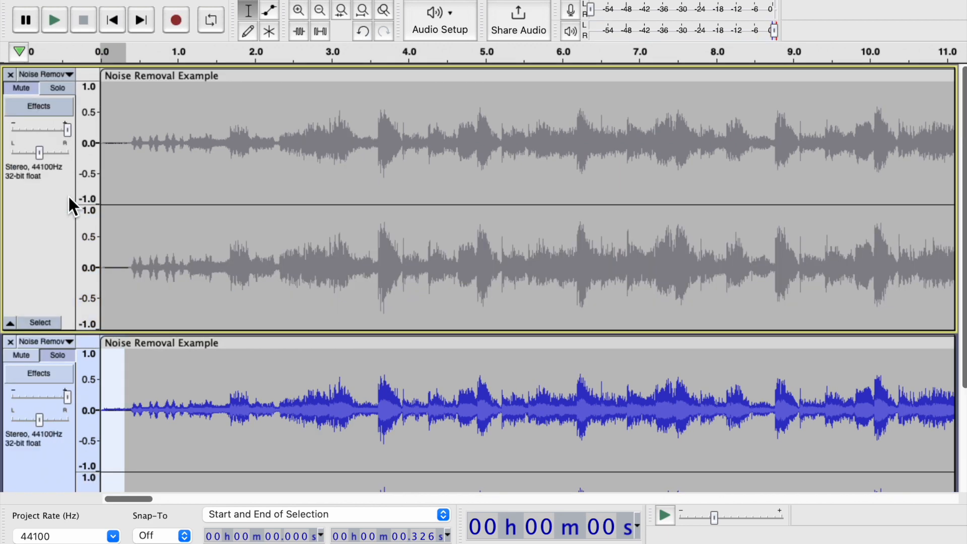
{"action": "left_click", "coordinate": [124, 137]}
{"action": "left_click_drag", "start_coordinate": [123, 137], "coordinate": [101, 135]}
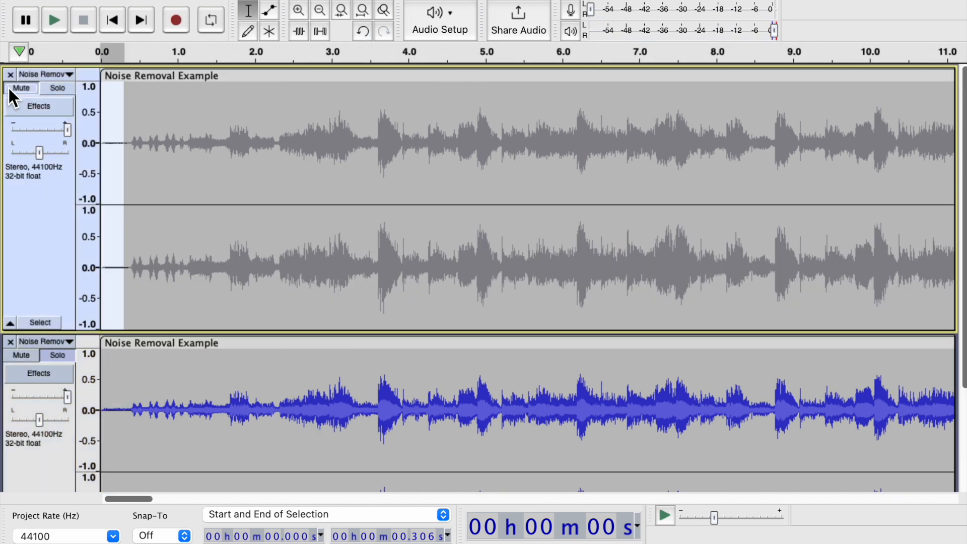
{"action": "left_click", "coordinate": [9, 87]}
{"action": "left_click", "coordinate": [21, 358]}
{"action": "scroll", "coordinate": [75, 322], "scroll_direction": "down", "scroll_amount": 2}
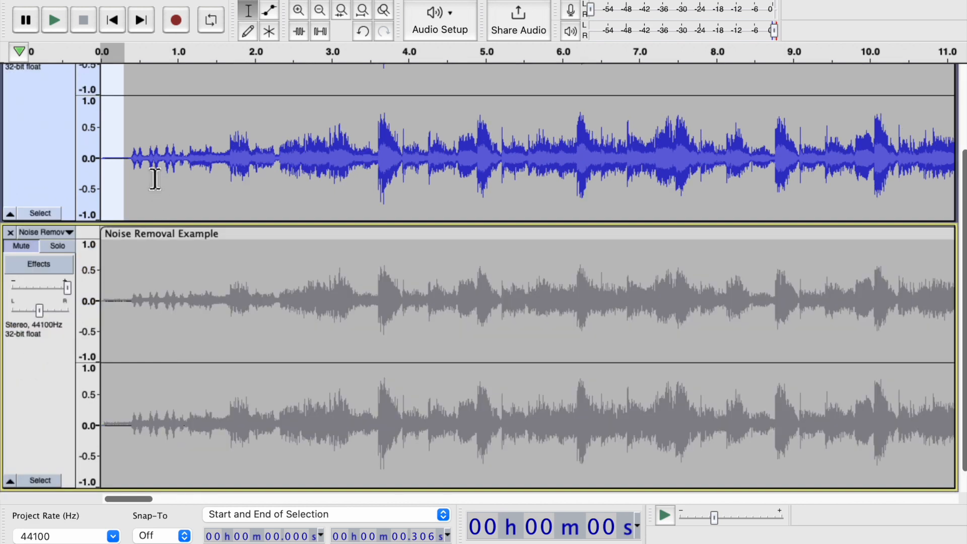
{"action": "key", "text": "space"}
{"action": "scroll", "coordinate": [146, 162], "scroll_direction": "up", "scroll_amount": 2}
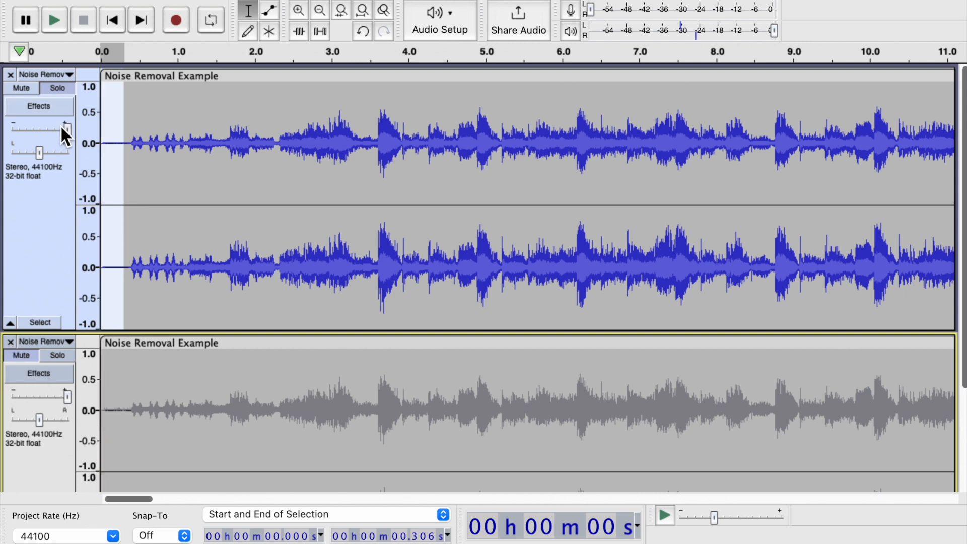
Return the cleaned track's gain to its middle setting and remove the original comparison track from the project.
{"action": "mouse_move", "coordinate": [66, 132]}
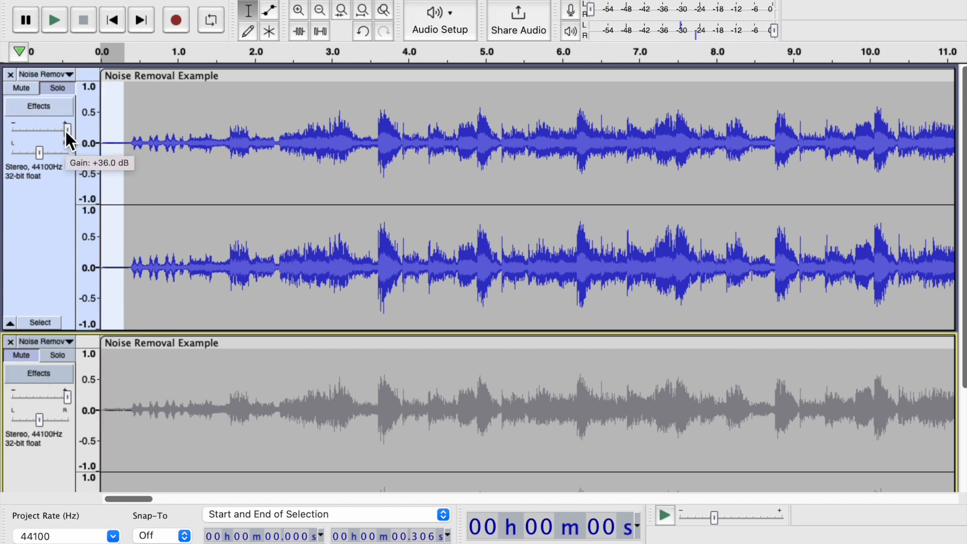
{"action": "left_click_drag", "start_coordinate": [65, 129], "coordinate": [62, 130]}
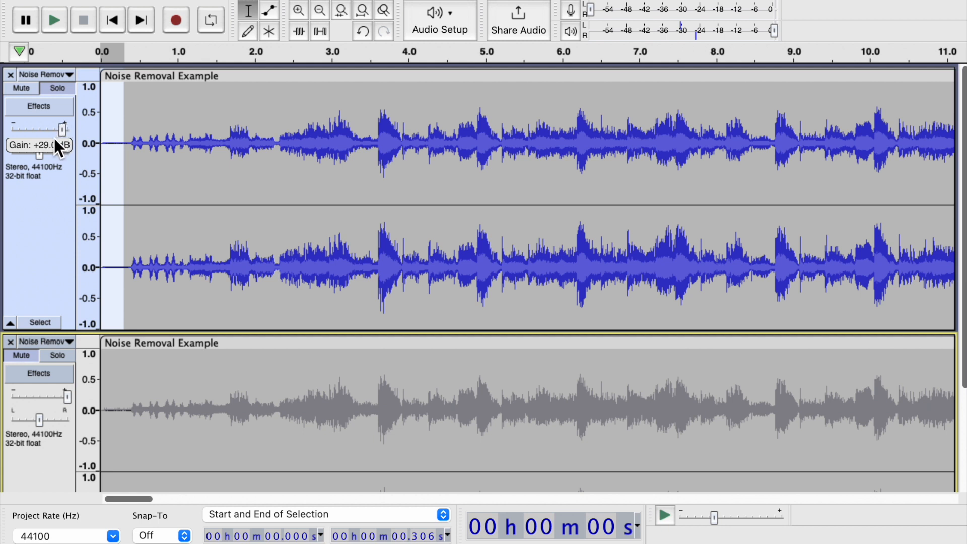
{"action": "left_click_drag", "start_coordinate": [32, 143], "coordinate": [10, 141]}
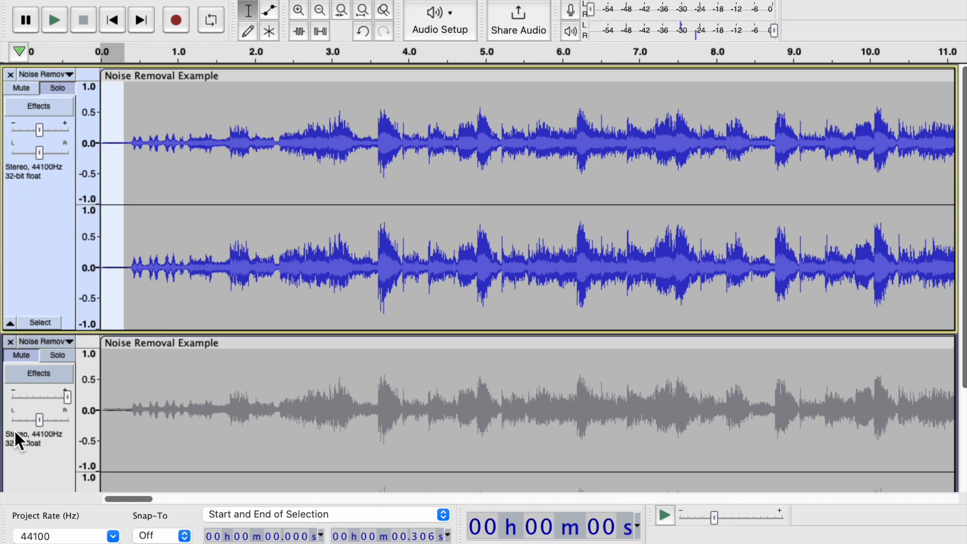
{"action": "left_click", "coordinate": [9, 340]}
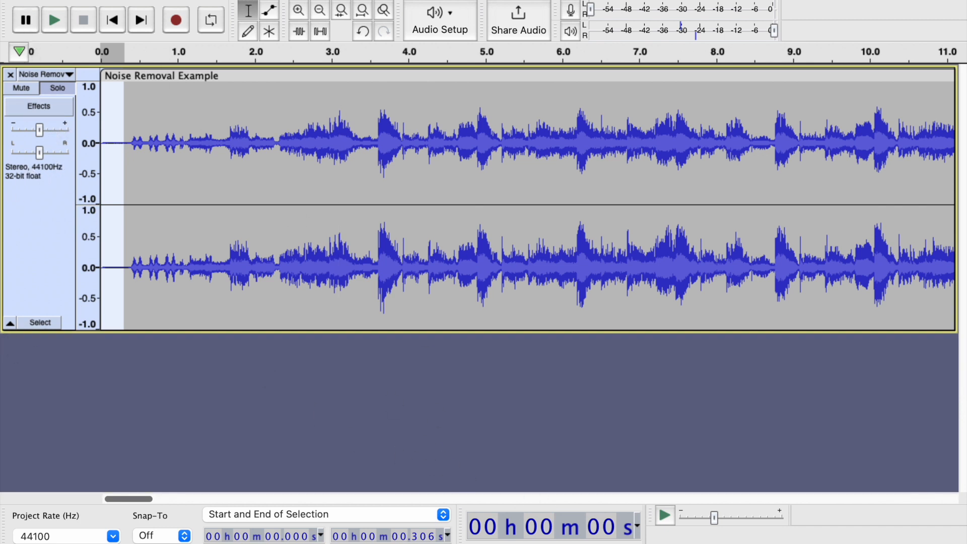
{"action": "mouse_move", "coordinate": [602, 529]}
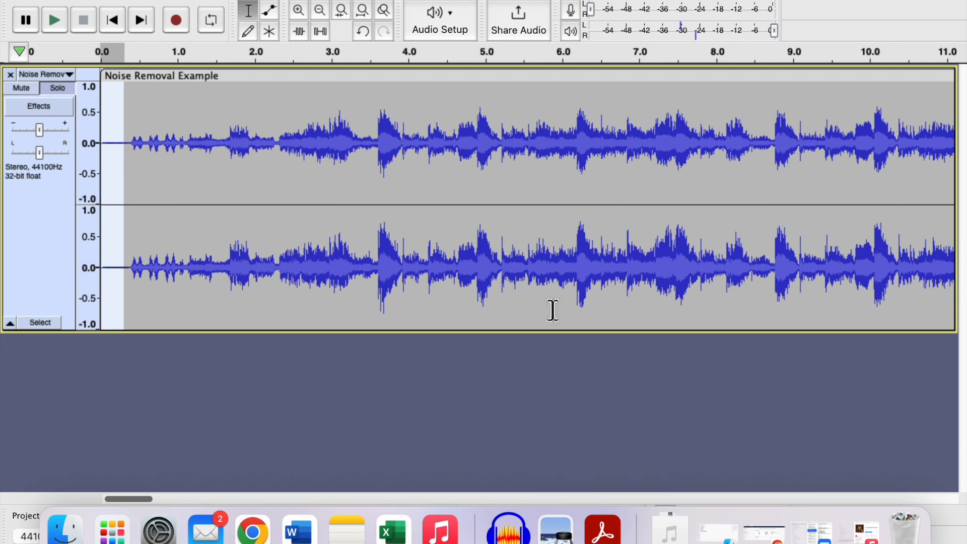
{"action": "left_click", "coordinate": [432, 260]}
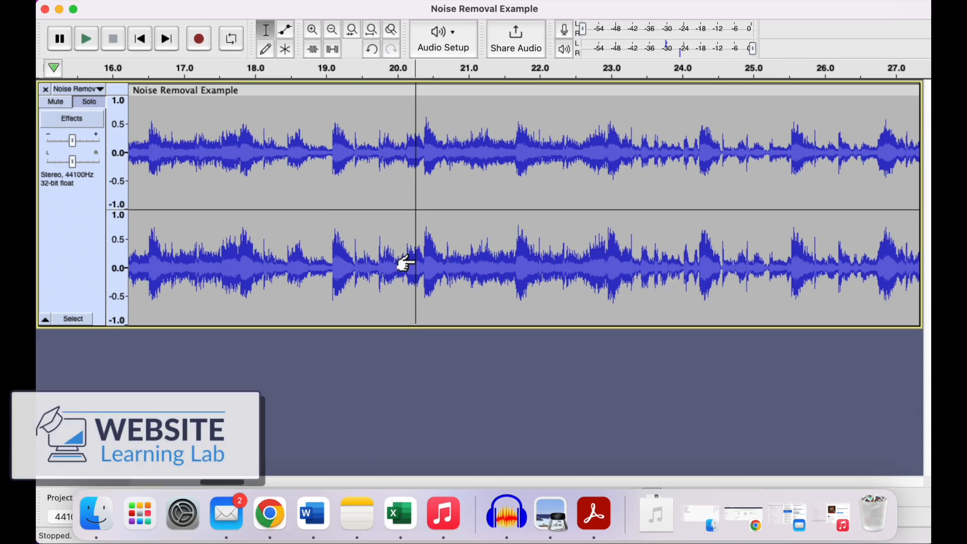
{"action": "scroll", "coordinate": [410, 260], "scroll_direction": "left", "scroll_amount": 10}
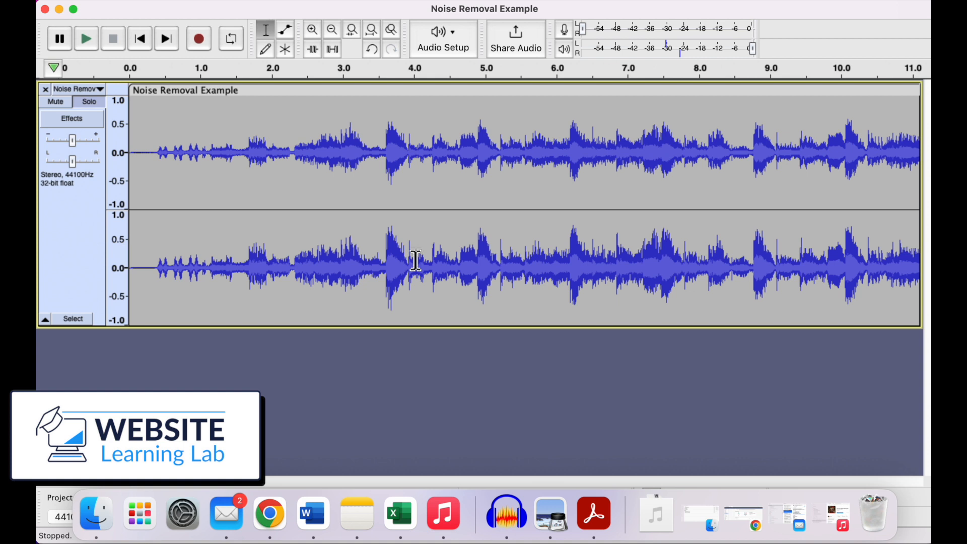